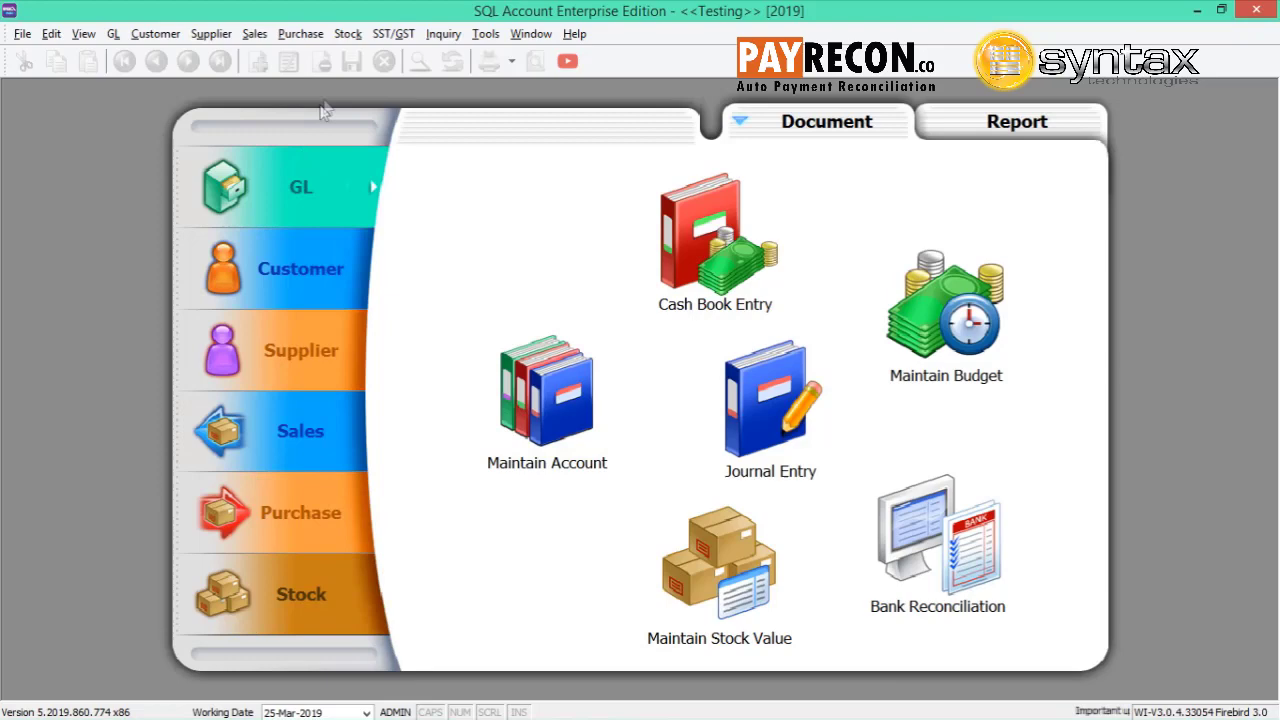
Step: Enable the DIY Fields and DIY Script modules in Maintain DIY
{"action": "left_click", "coordinate": [485, 33]}
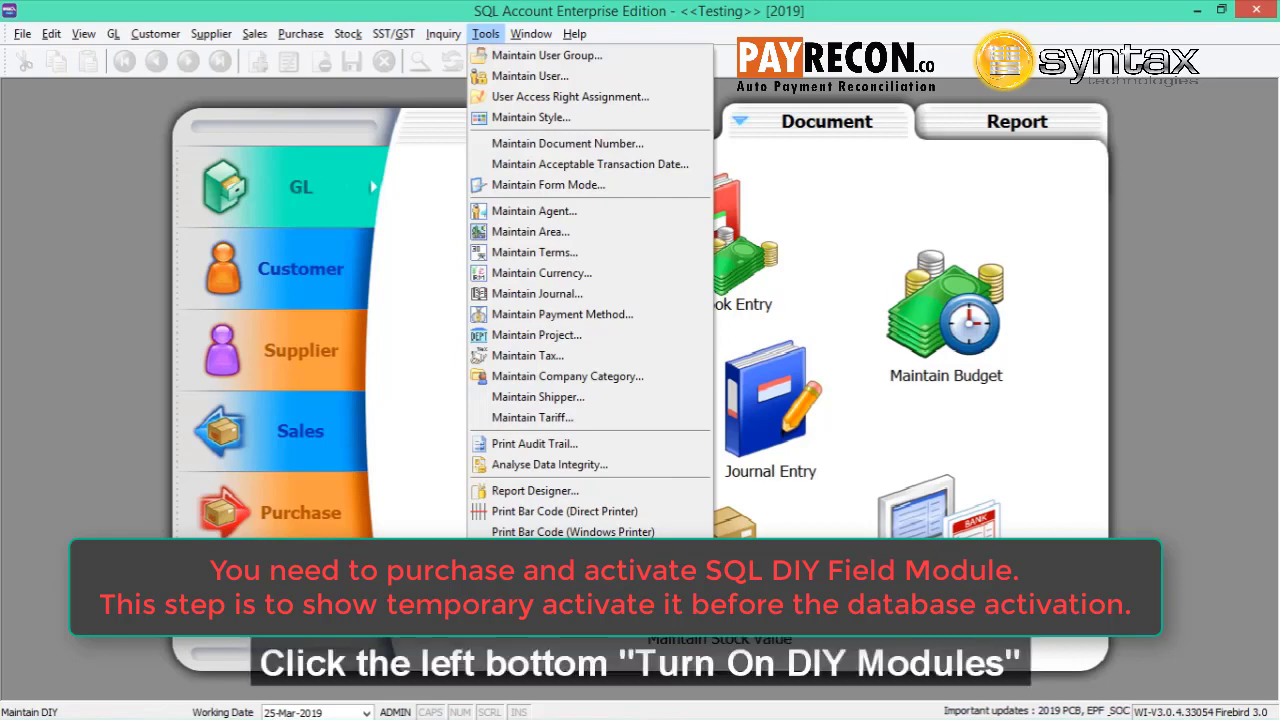
{"action": "left_click", "coordinate": [780, 560]}
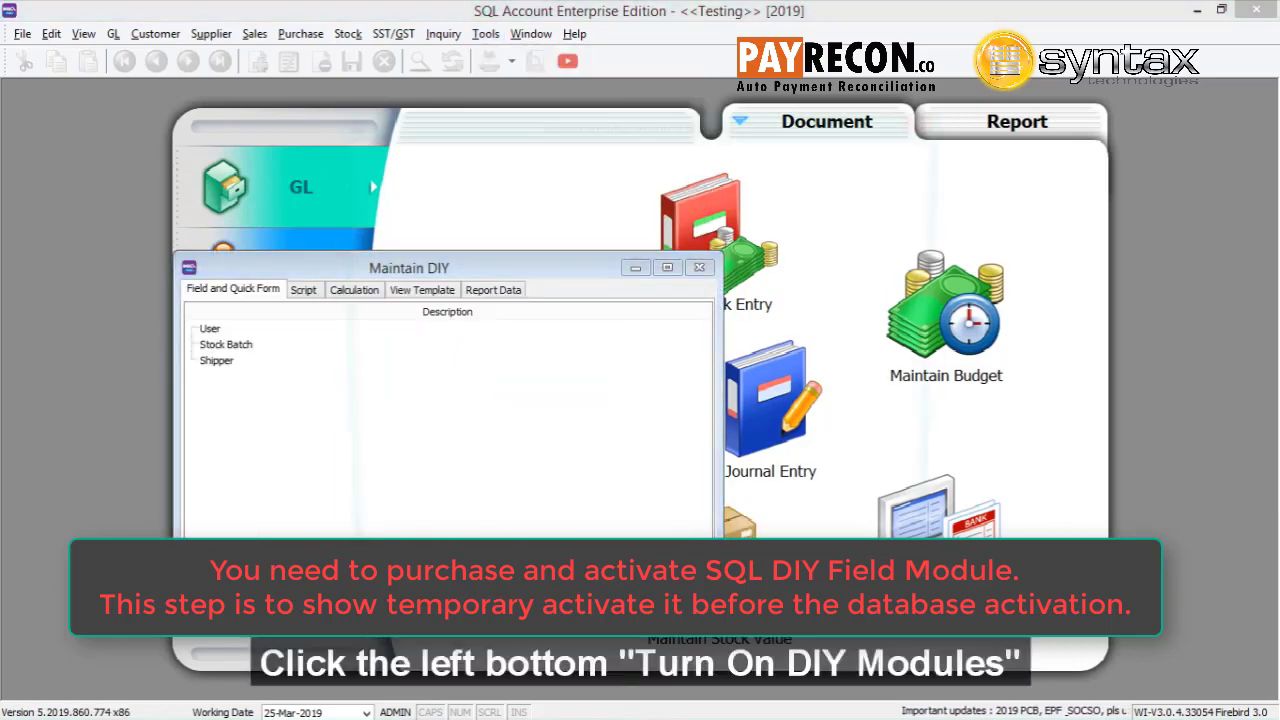
{"action": "left_click", "coordinate": [240, 555]}
{"action": "scroll", "coordinate": [648, 500], "scroll_direction": "down", "scroll_amount": 2}
{"action": "scroll", "coordinate": [648, 500], "scroll_direction": "down", "scroll_amount": 5}
{"action": "scroll", "coordinate": [648, 500], "scroll_direction": "down", "scroll_amount": 3}
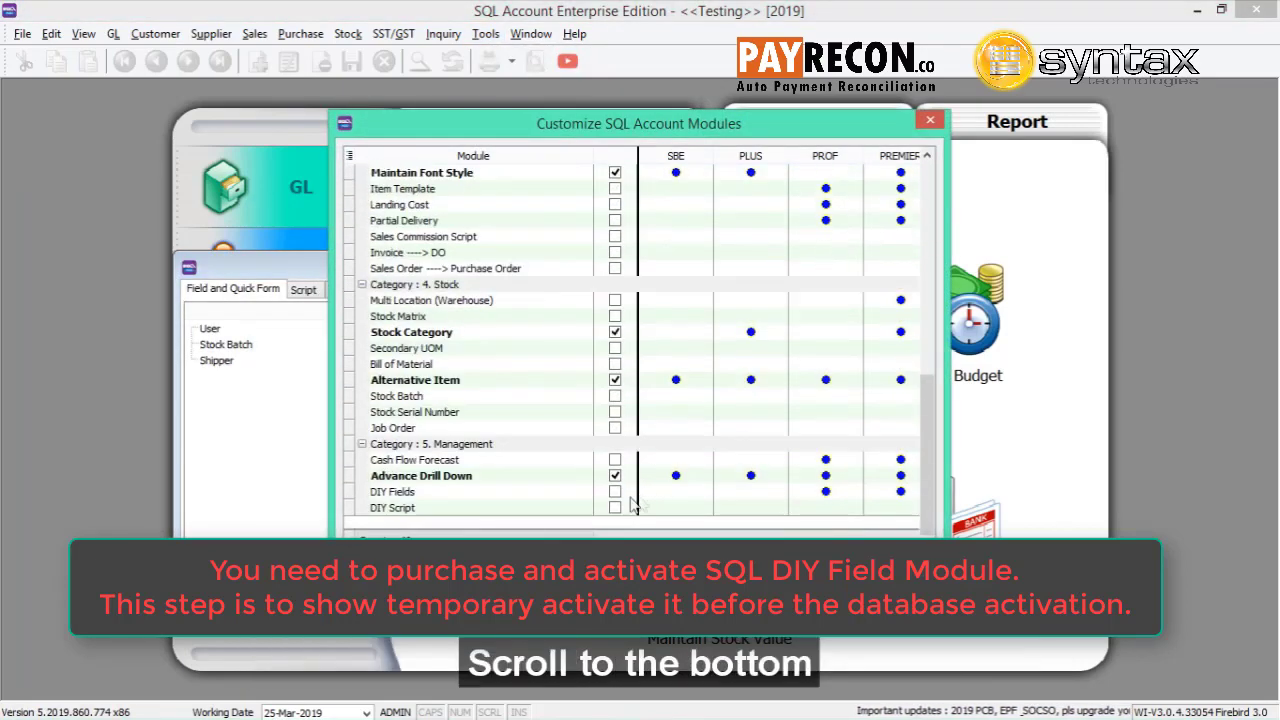
{"action": "left_click", "coordinate": [615, 491]}
{"action": "left_click", "coordinate": [615, 507]}
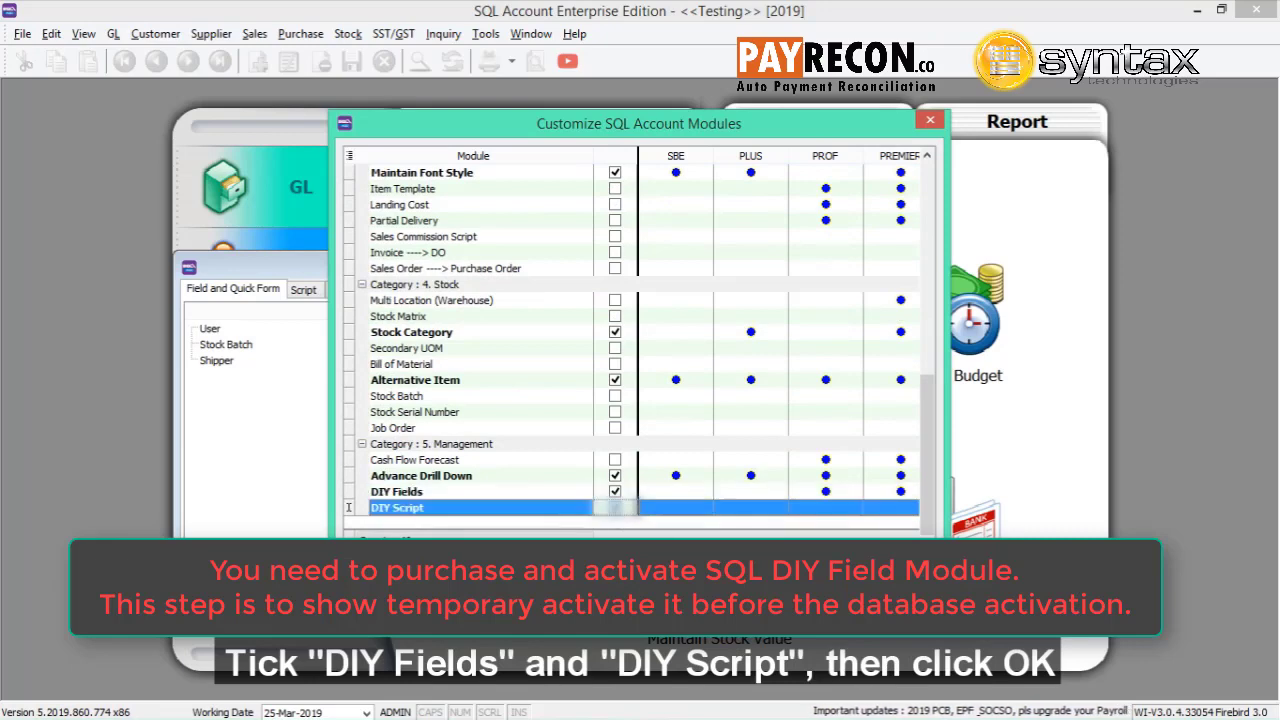
{"action": "left_click", "coordinate": [803, 597]}
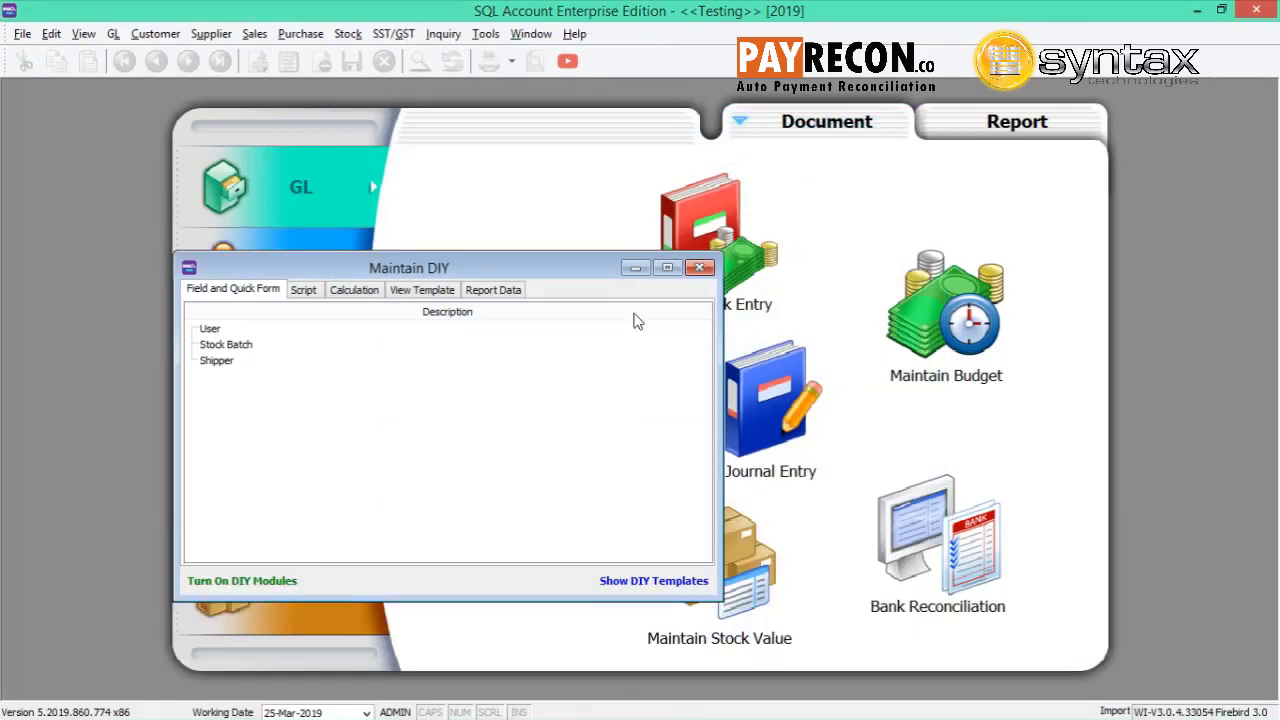
Step: Open Testing > Business Objects > Stock > Stock Item Fields in SQL Control Center
{"action": "left_click", "coordinate": [699, 268]}
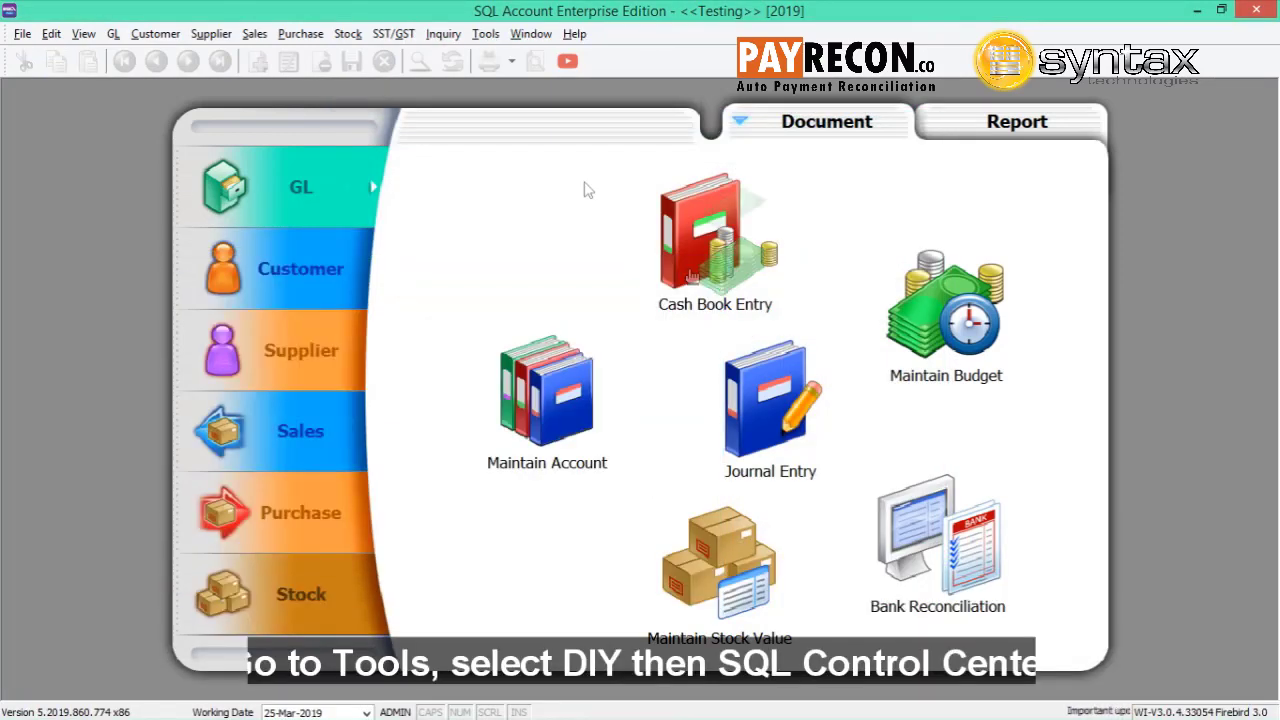
{"action": "left_click", "coordinate": [485, 33]}
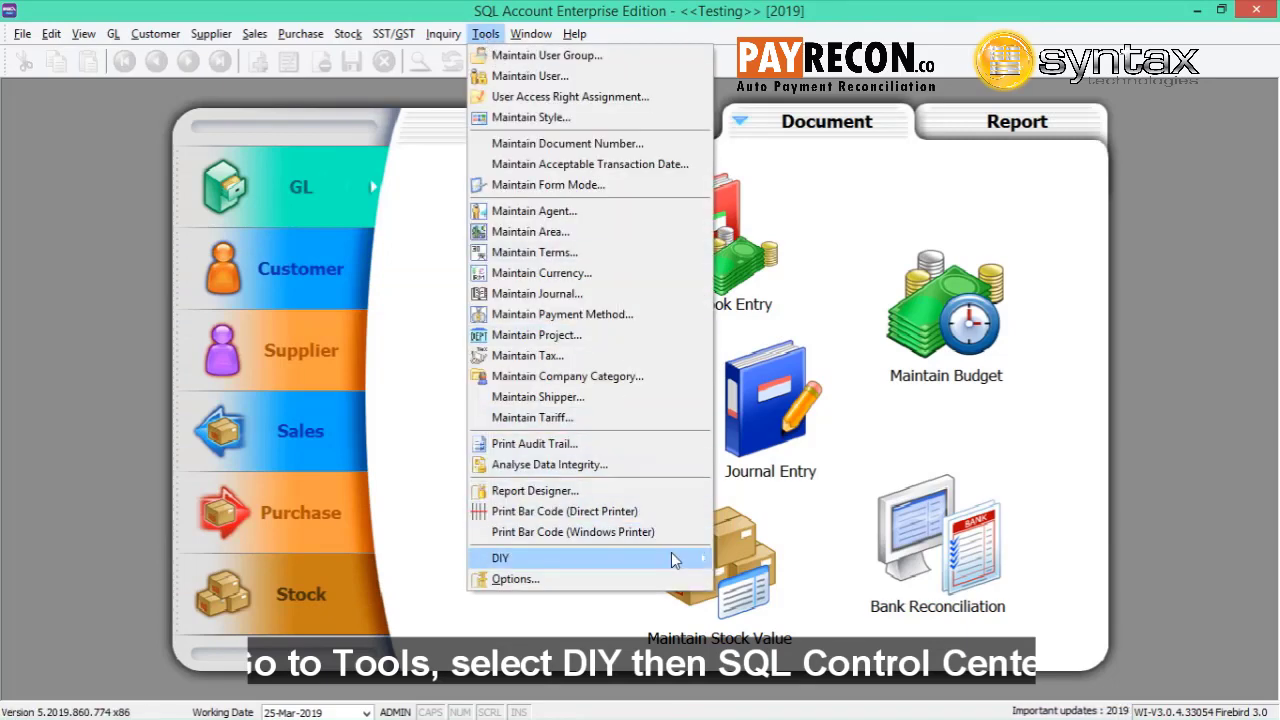
{"action": "mouse_move", "coordinate": [590, 558]}
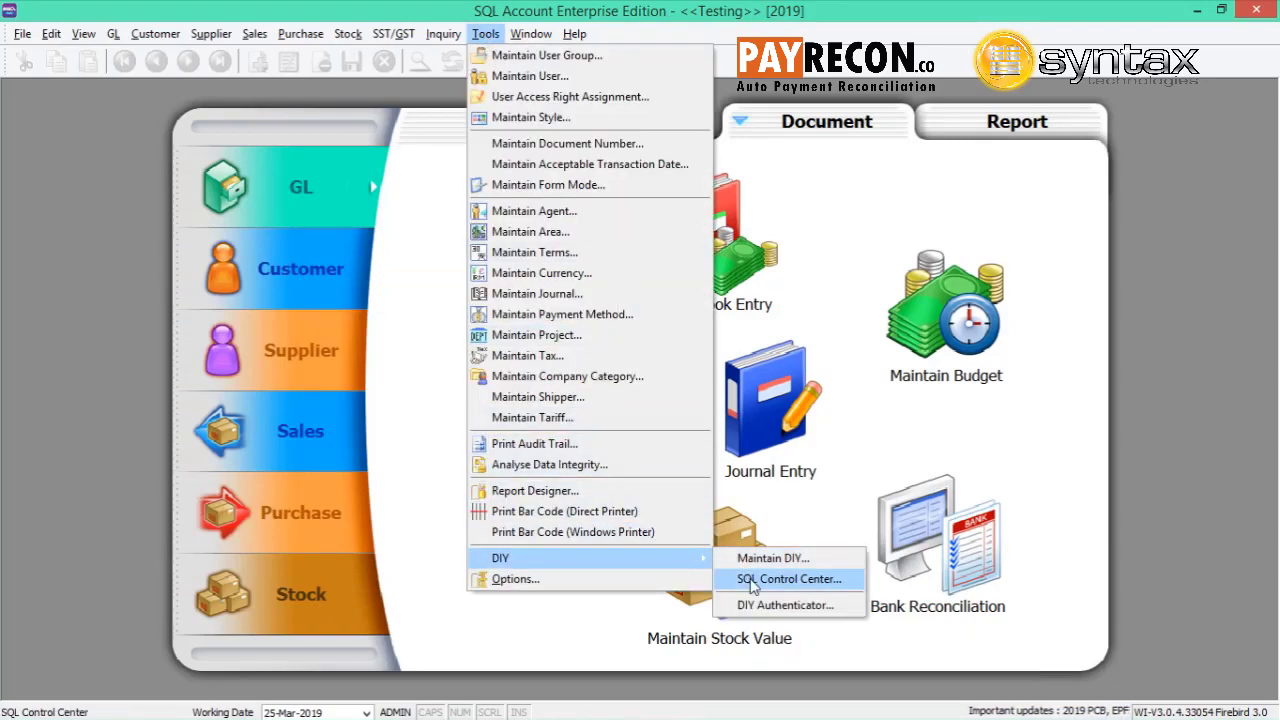
{"action": "left_click", "coordinate": [752, 584]}
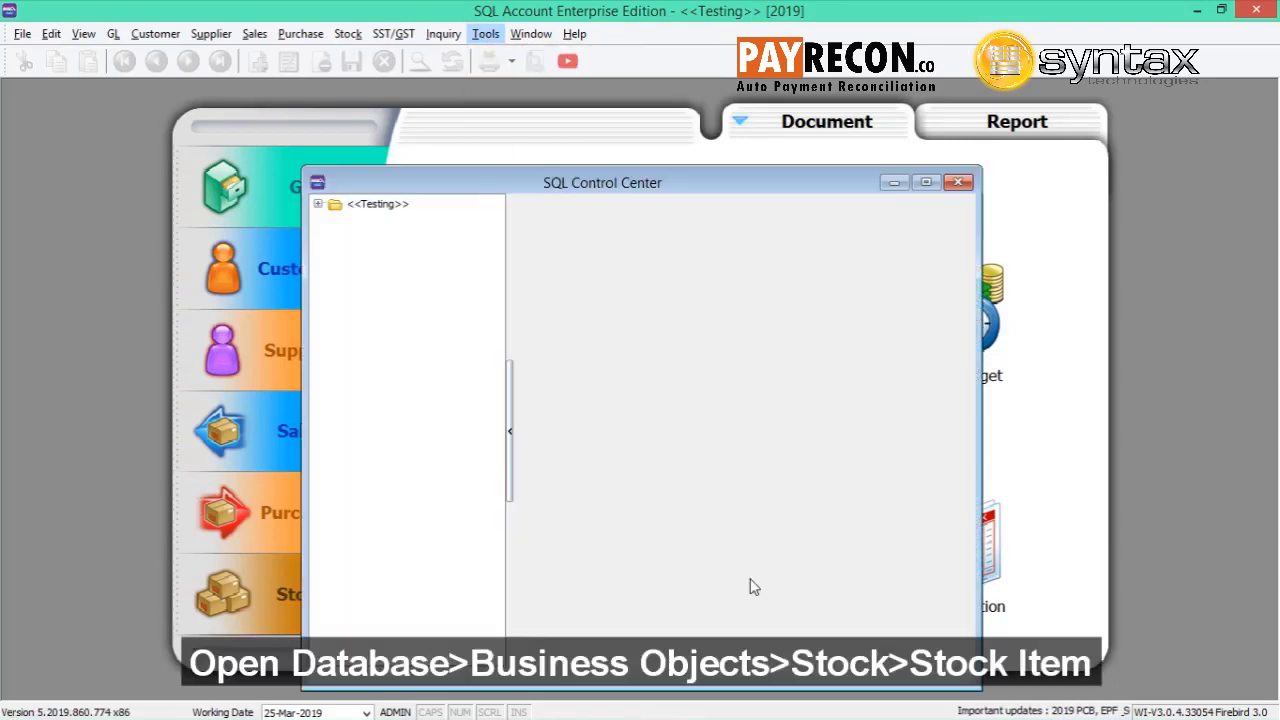
{"action": "left_click", "coordinate": [318, 205]}
{"action": "left_click", "coordinate": [336, 222]}
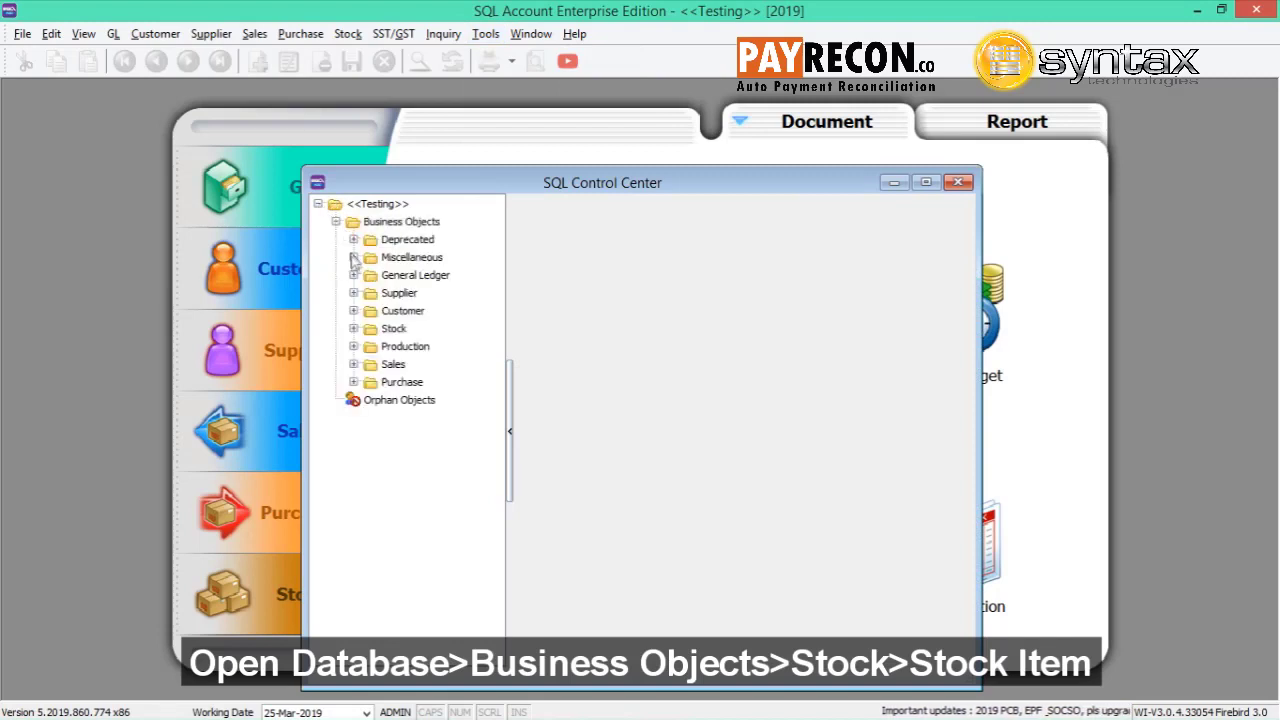
{"action": "left_click", "coordinate": [354, 329]}
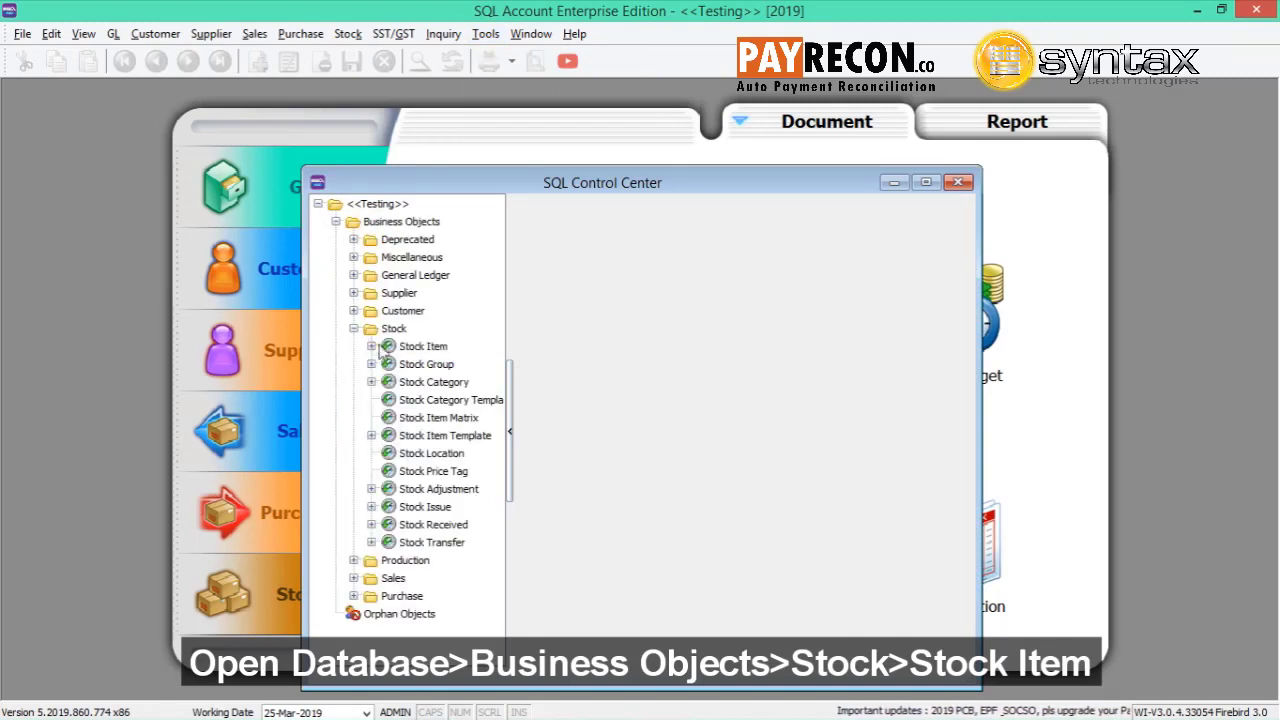
{"action": "left_click", "coordinate": [371, 346]}
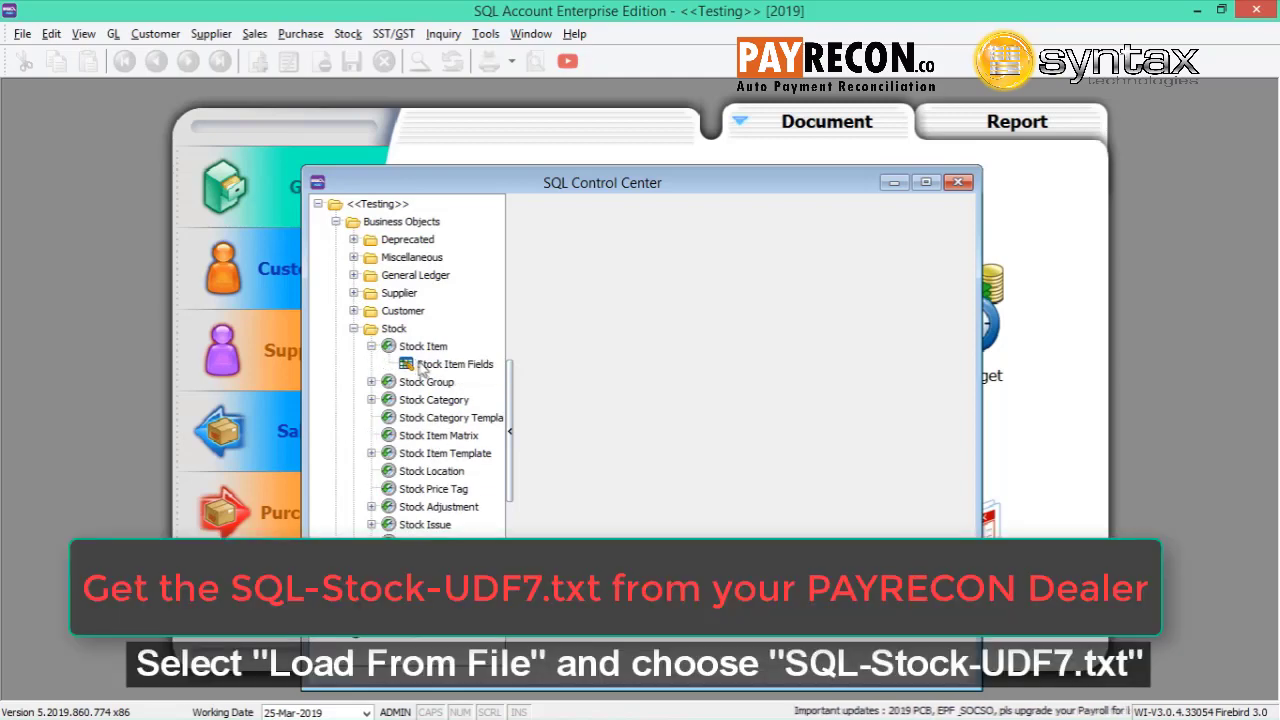
{"action": "left_click", "coordinate": [423, 366]}
Step: Load the SQL-Stock-UDF7 field definitions from Downloads and save them
{"action": "left_click", "coordinate": [668, 648]}
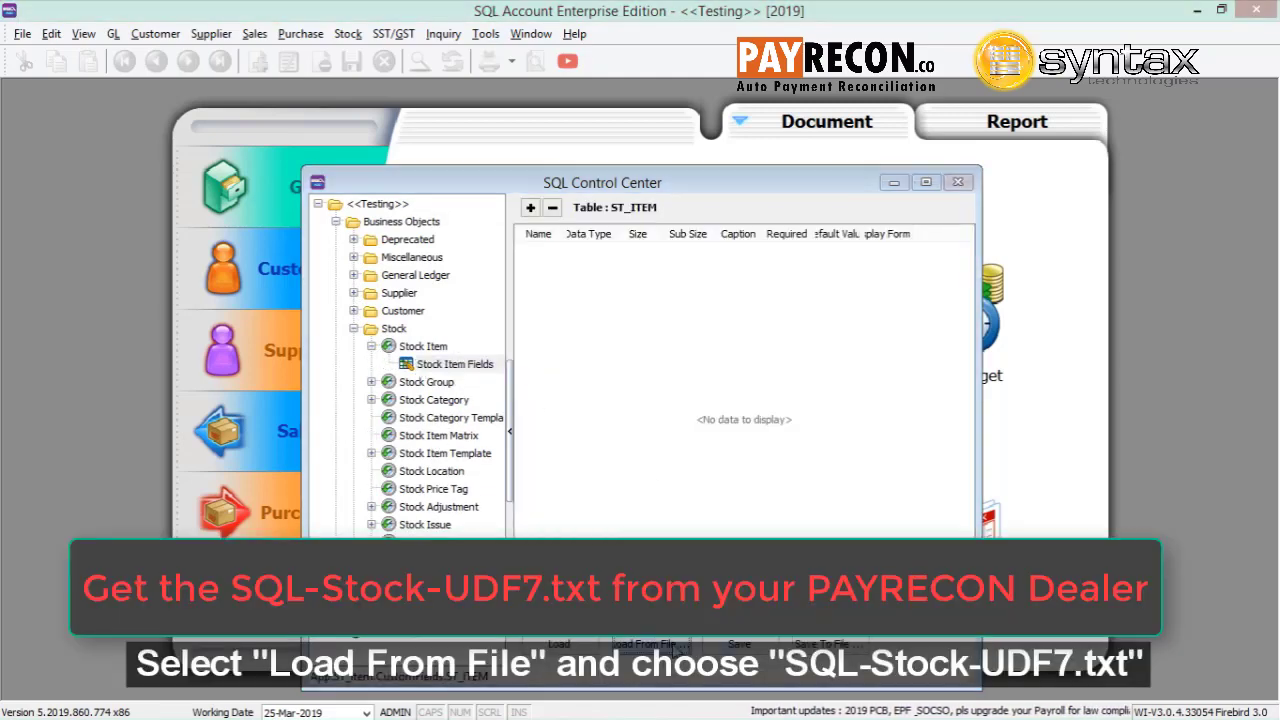
{"action": "left_click", "coordinate": [222, 194]}
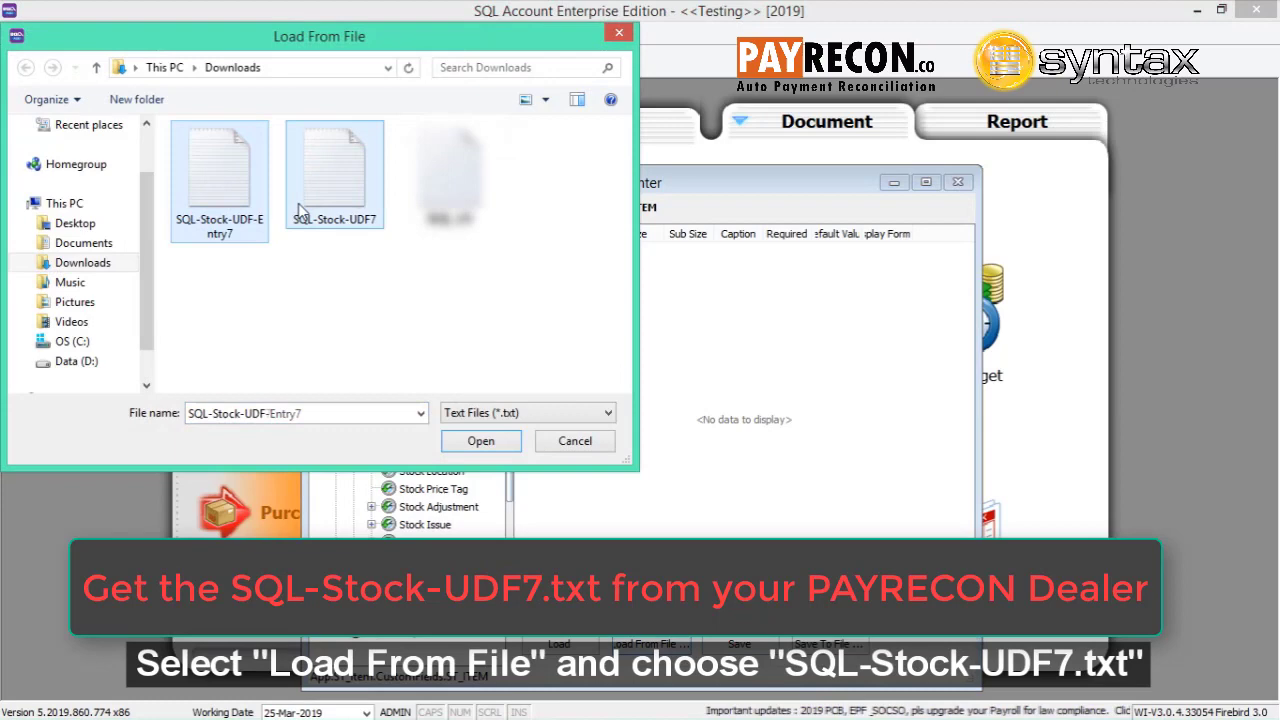
{"action": "left_click", "coordinate": [327, 222]}
{"action": "left_click", "coordinate": [480, 441]}
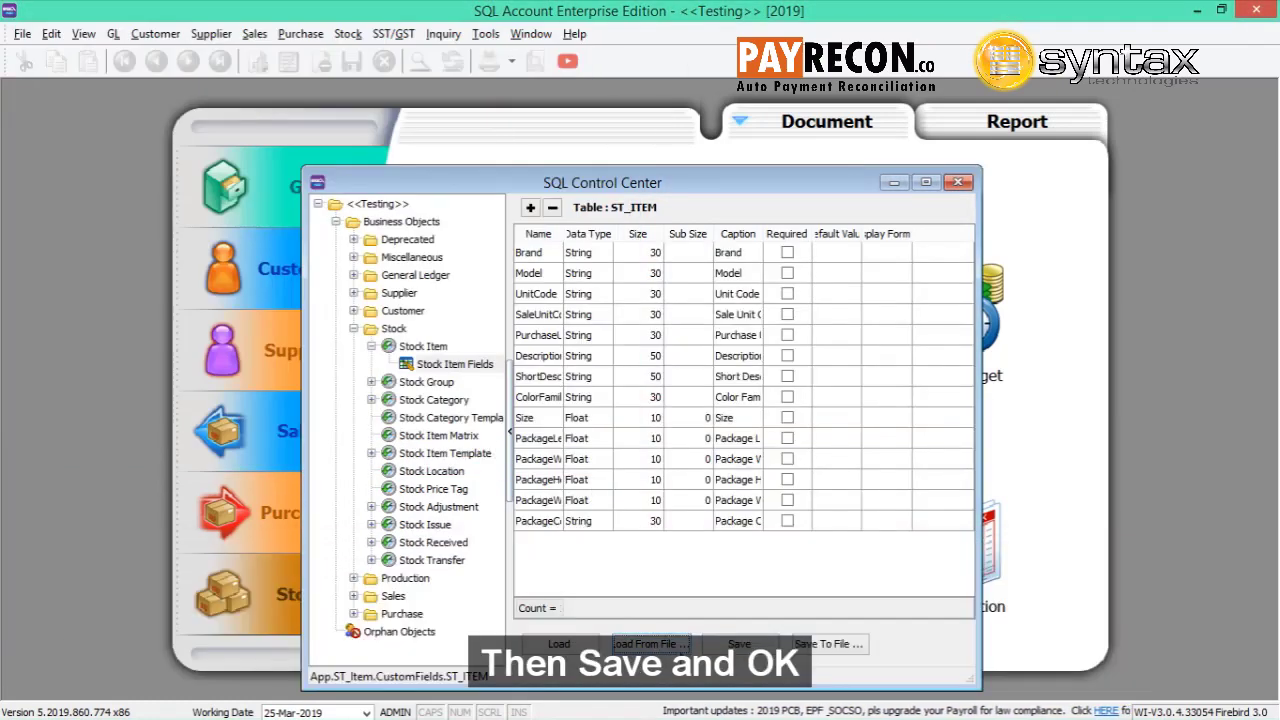
{"action": "left_click", "coordinate": [737, 650]}
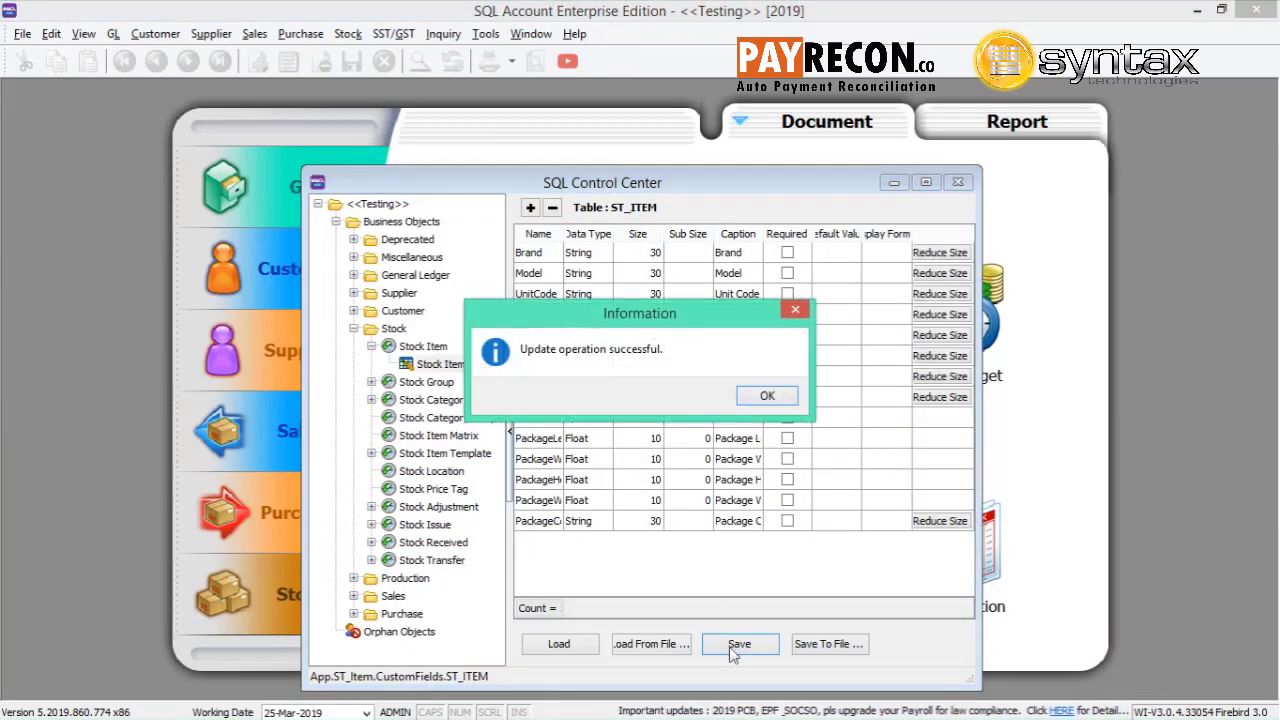
Step: Create a new quick form named PayShop on the Stock Item object
{"action": "left_click", "coordinate": [776, 397]}
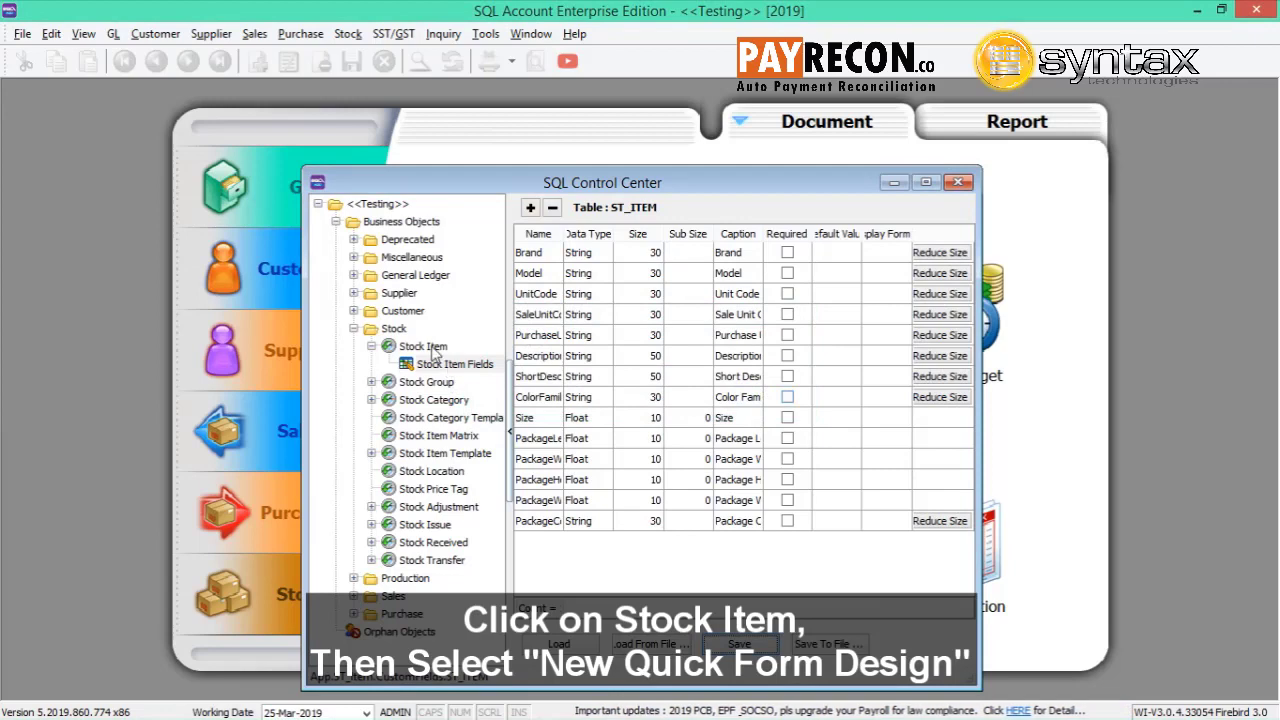
{"action": "left_click", "coordinate": [425, 346]}
{"action": "right_click", "coordinate": [425, 346]}
{"action": "left_click", "coordinate": [495, 384]}
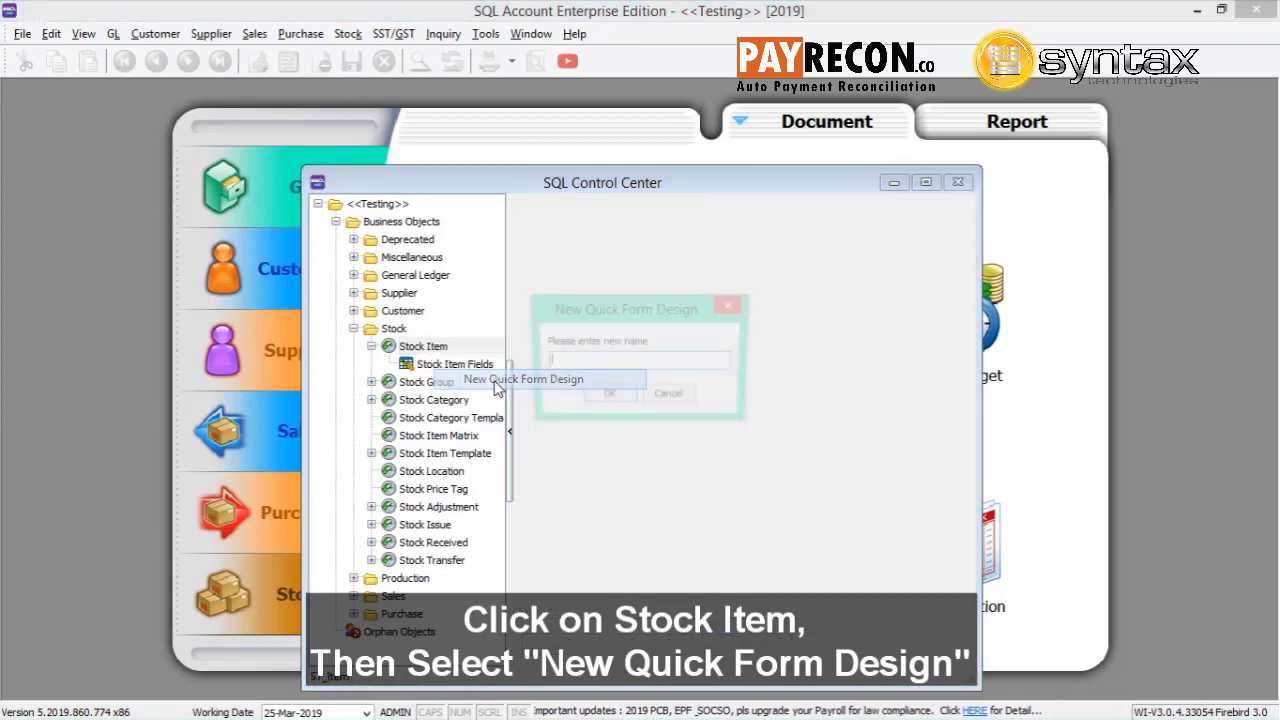
{"action": "type", "text": "Pa"}
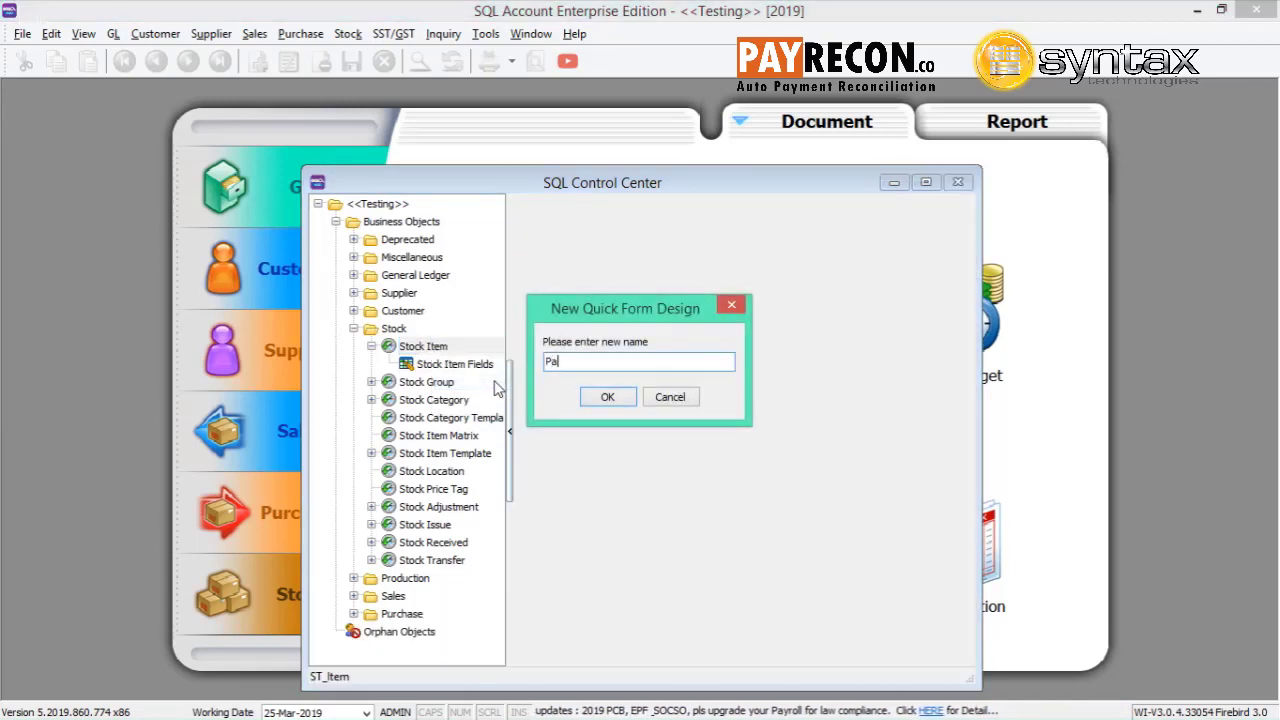
{"action": "type", "text": "yShop"}
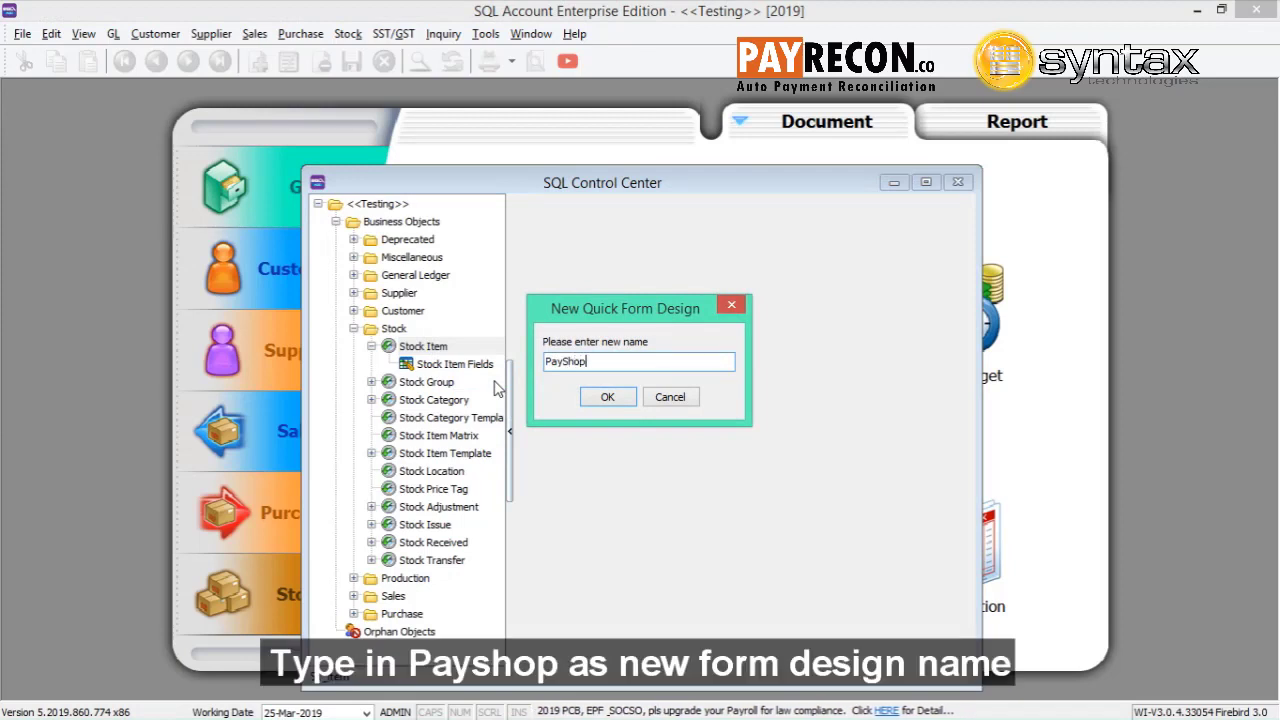
{"action": "left_click", "coordinate": [612, 398]}
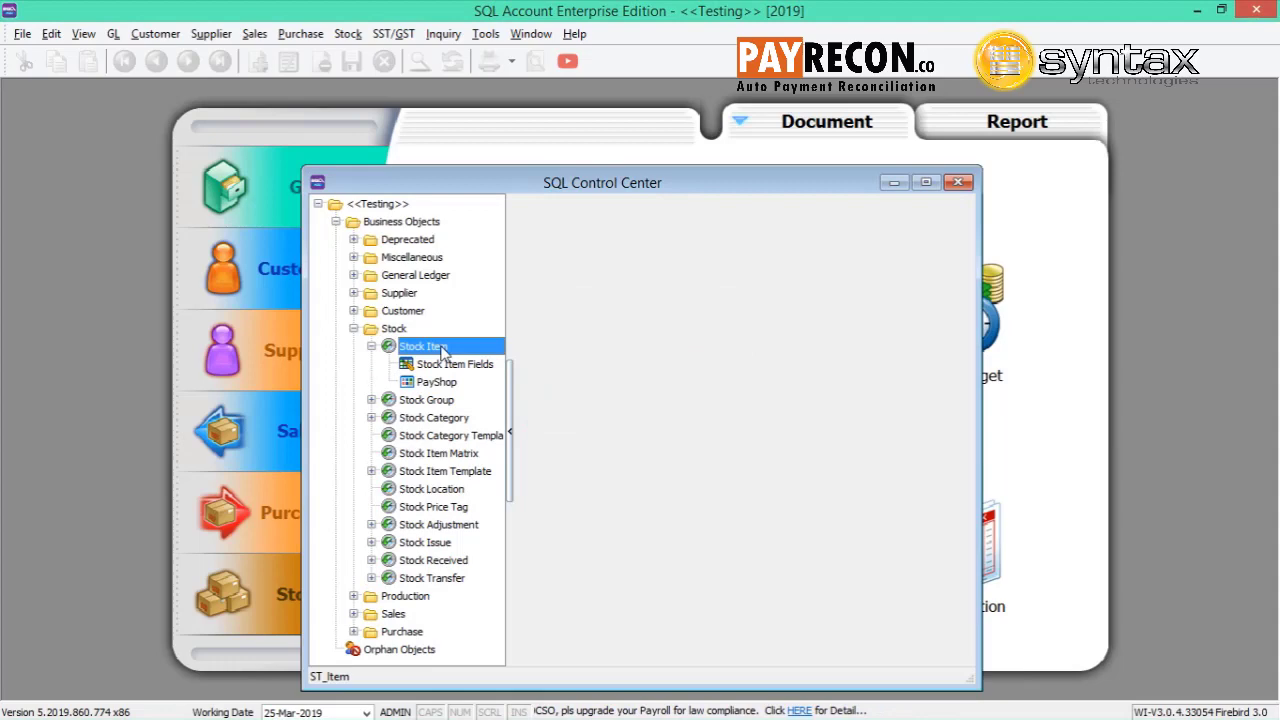
Step: Load the PayShop form layout from SQL-Stock-UDF-Entry7, overwrite it, and save
{"action": "left_click", "coordinate": [456, 366]}
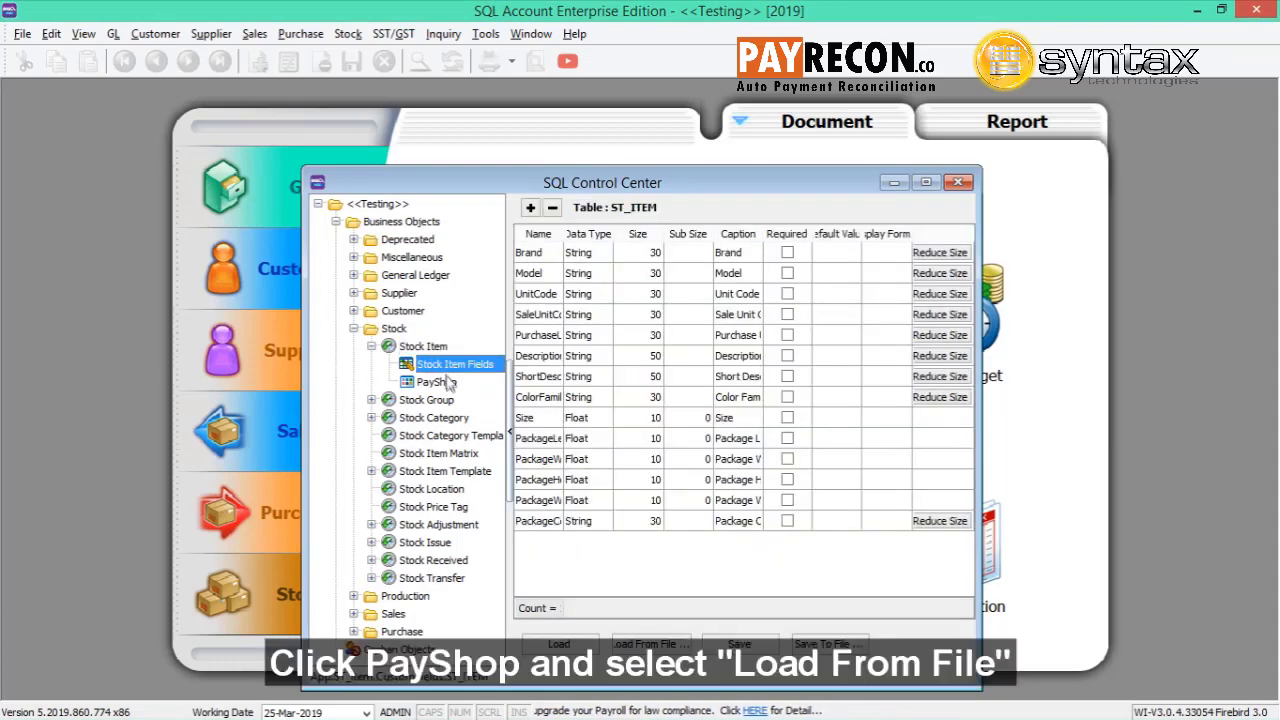
{"action": "left_click", "coordinate": [449, 383]}
{"action": "right_click", "coordinate": [449, 384]}
{"action": "left_click", "coordinate": [437, 387]}
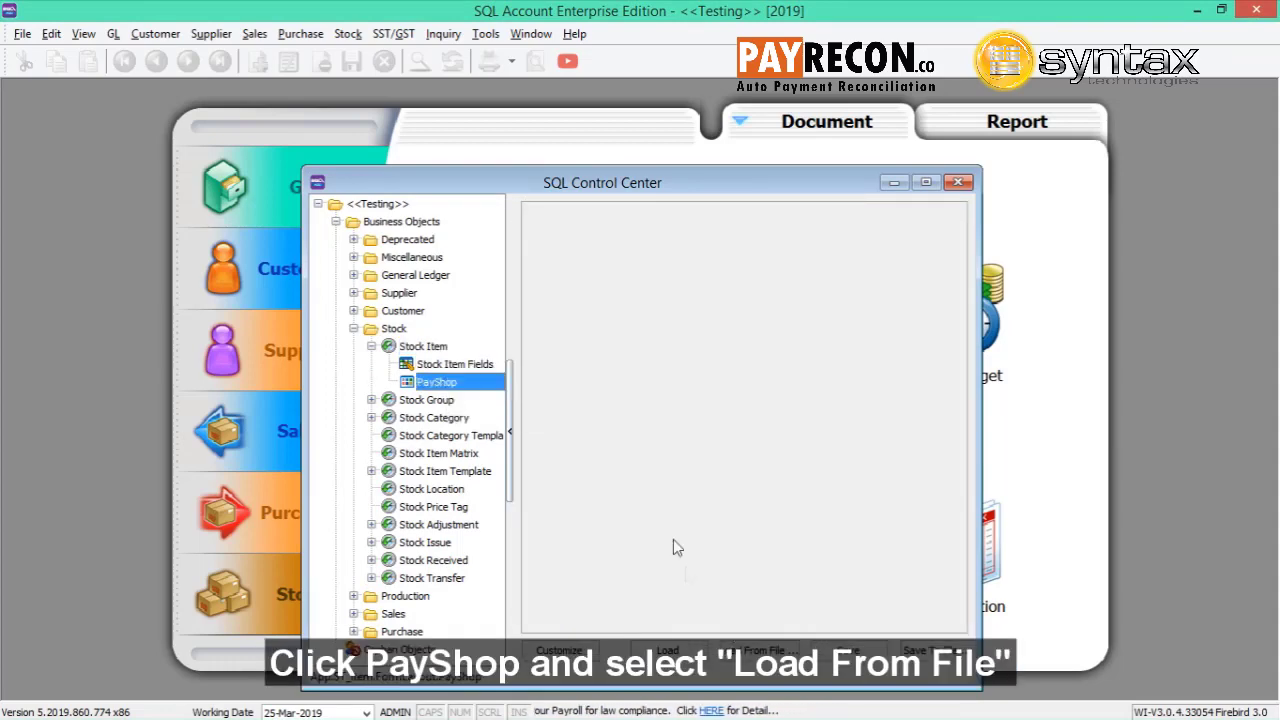
{"action": "left_click", "coordinate": [760, 650]}
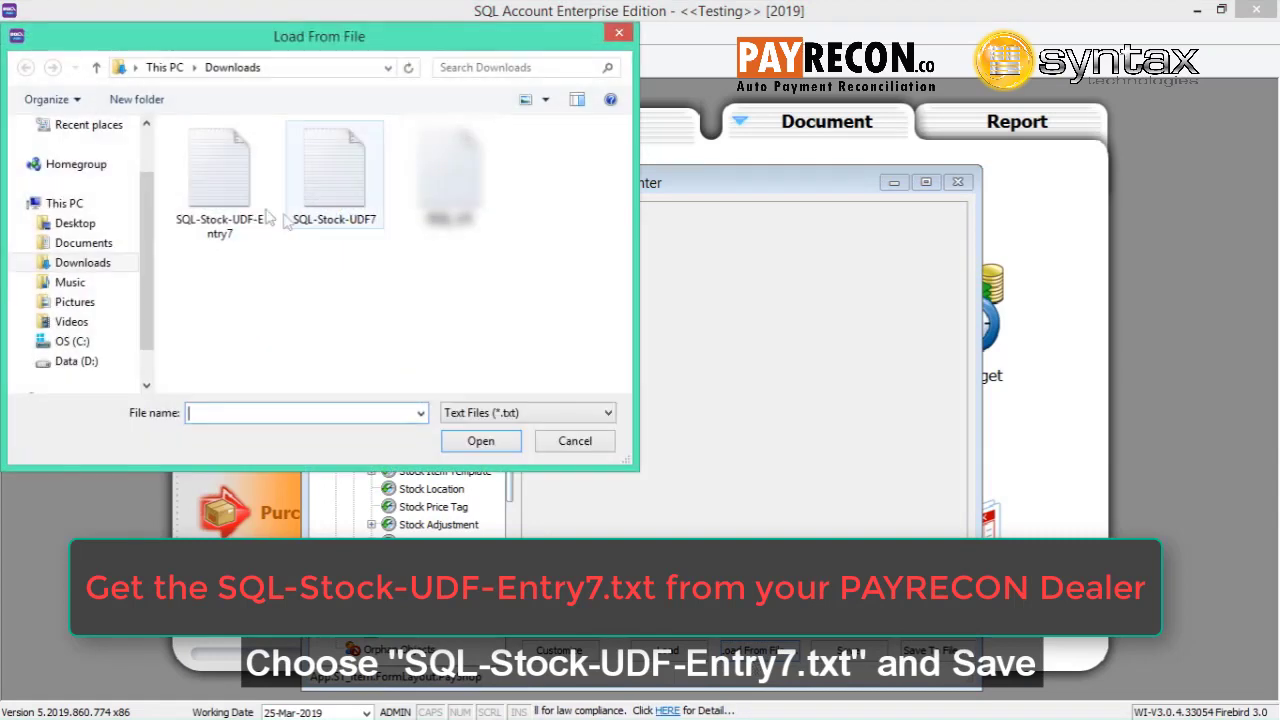
{"action": "left_click", "coordinate": [220, 180]}
{"action": "left_click", "coordinate": [484, 443]}
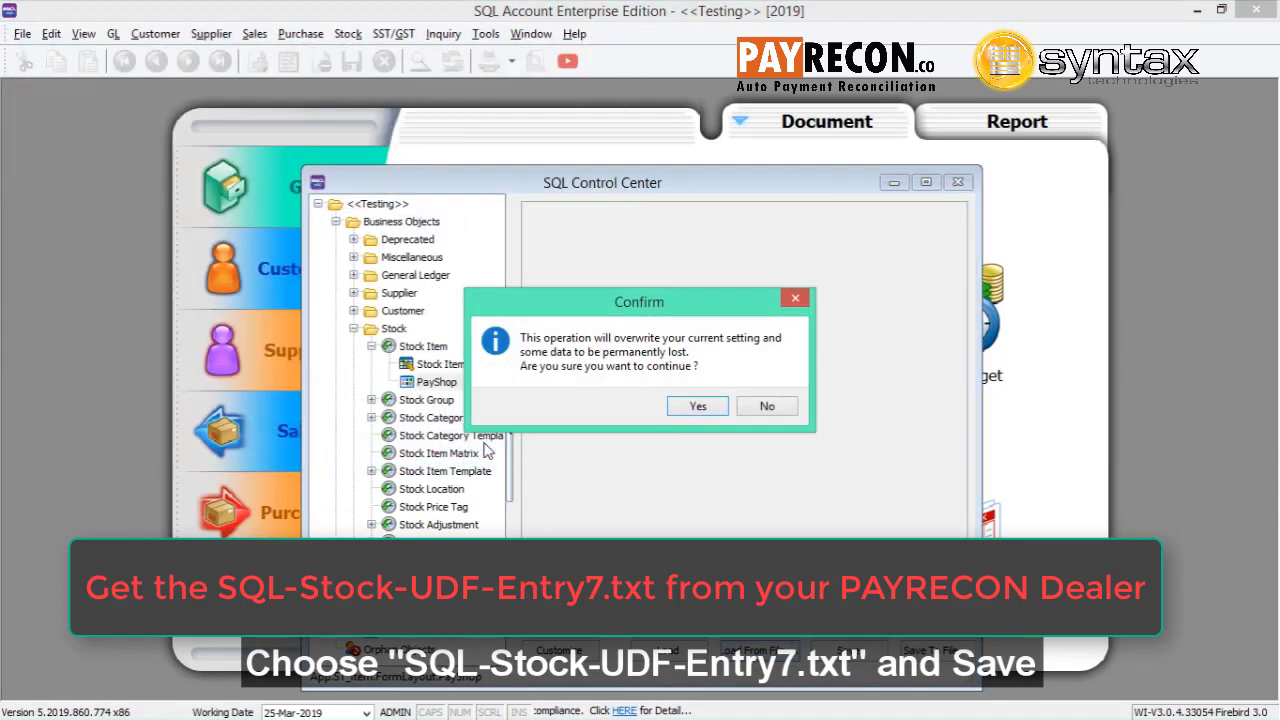
{"action": "left_click", "coordinate": [693, 408]}
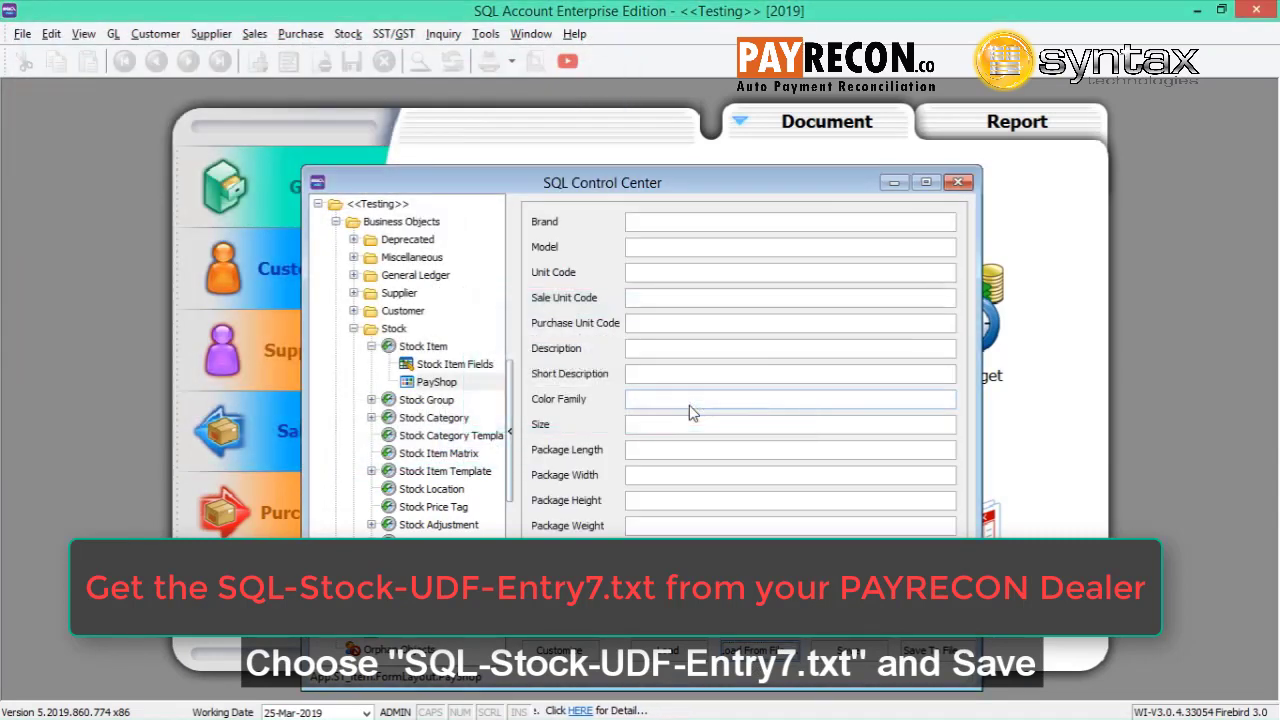
{"action": "left_click", "coordinate": [867, 659]}
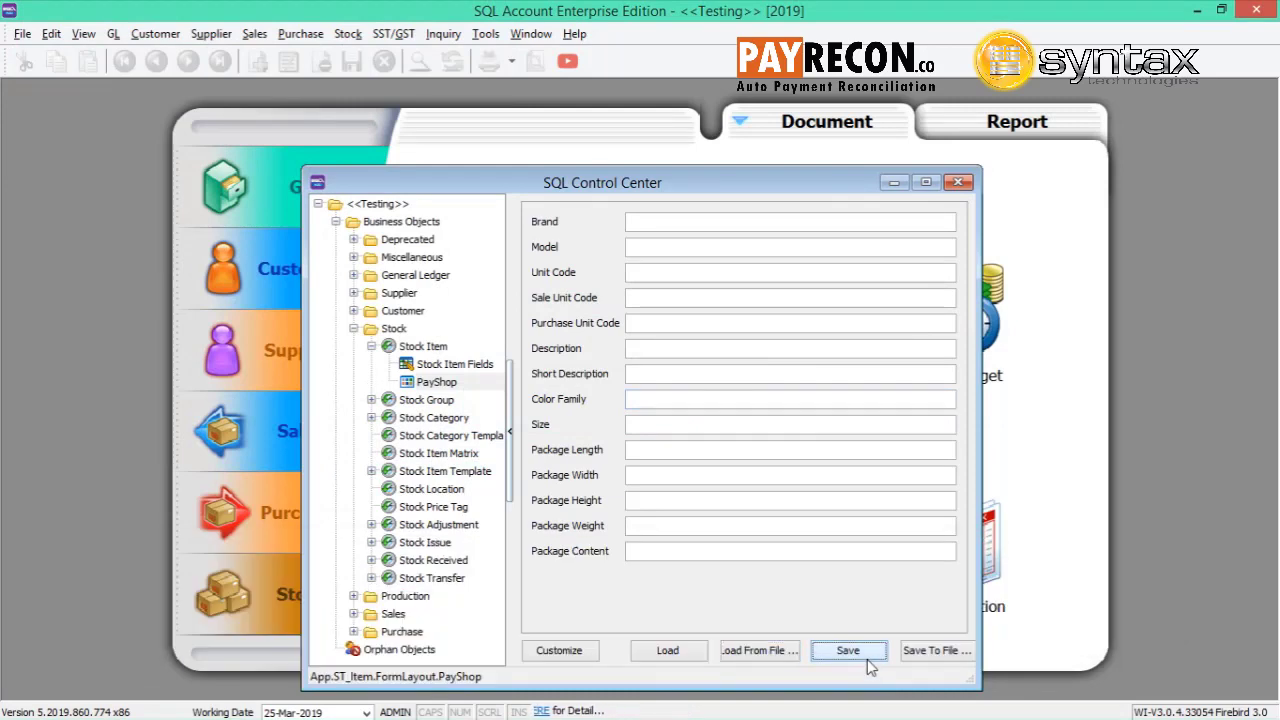
Step: Open the Maintain Stock Item list
{"action": "left_click", "coordinate": [962, 186]}
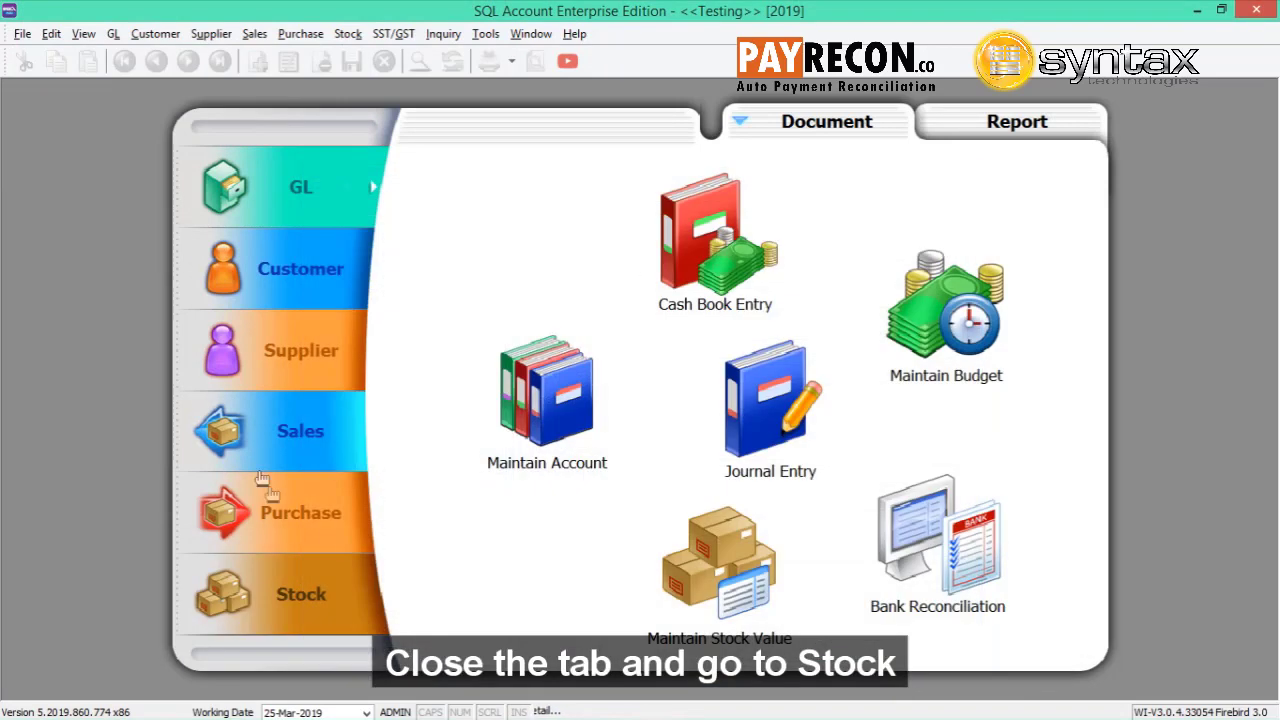
{"action": "left_click", "coordinate": [296, 585]}
{"action": "left_click", "coordinate": [748, 378]}
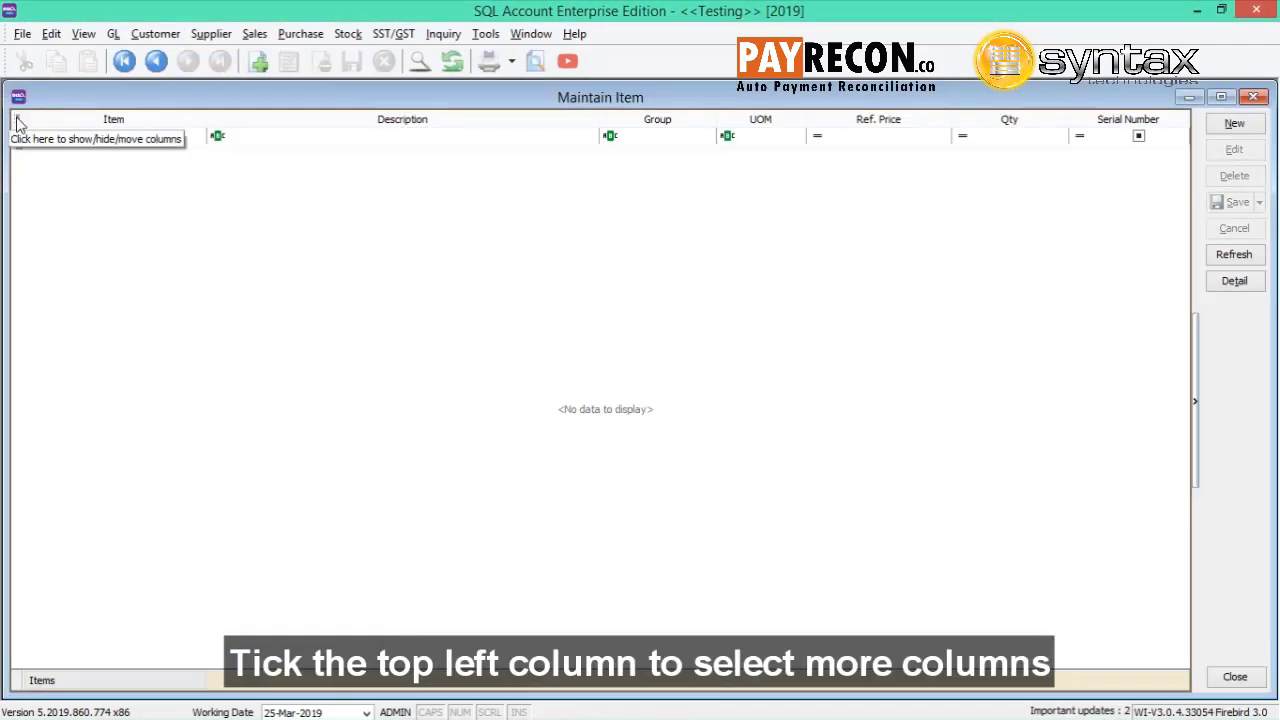
Step: Show Color Family, Description 2, Package Content, Package Height and Model columns; hide Group
{"action": "left_click", "coordinate": [17, 121]}
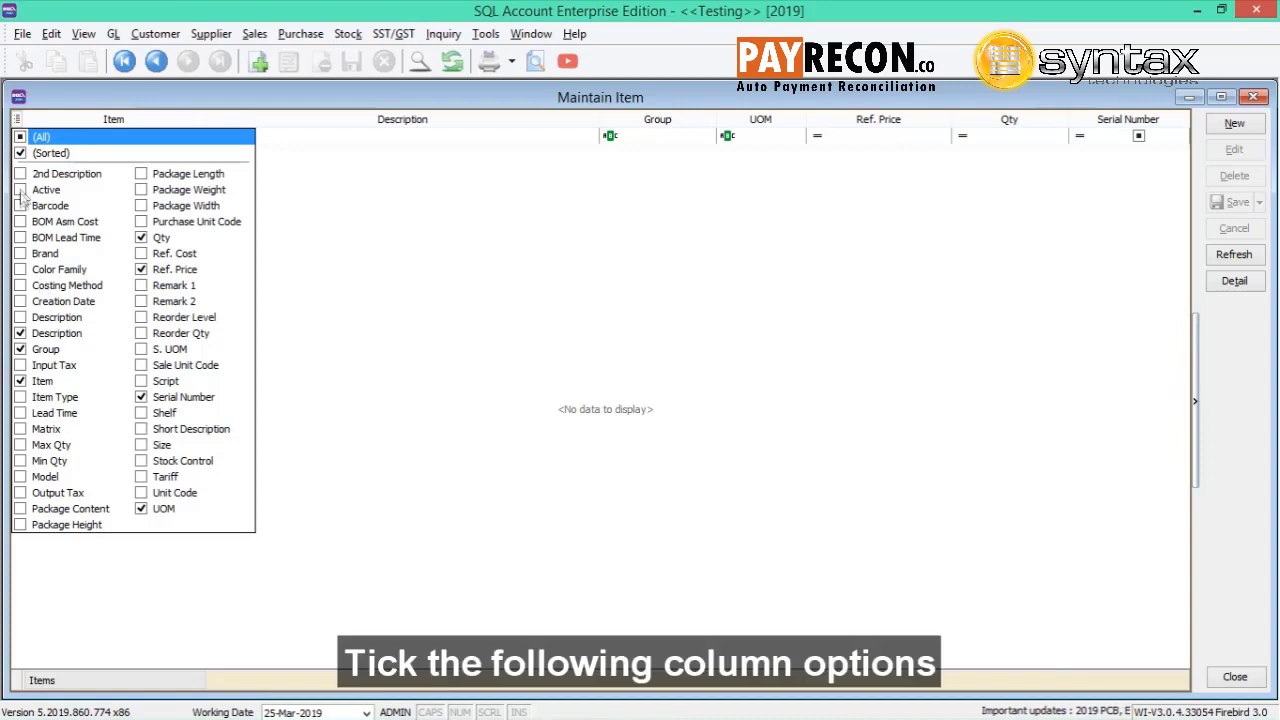
{"action": "left_click", "coordinate": [20, 253]}
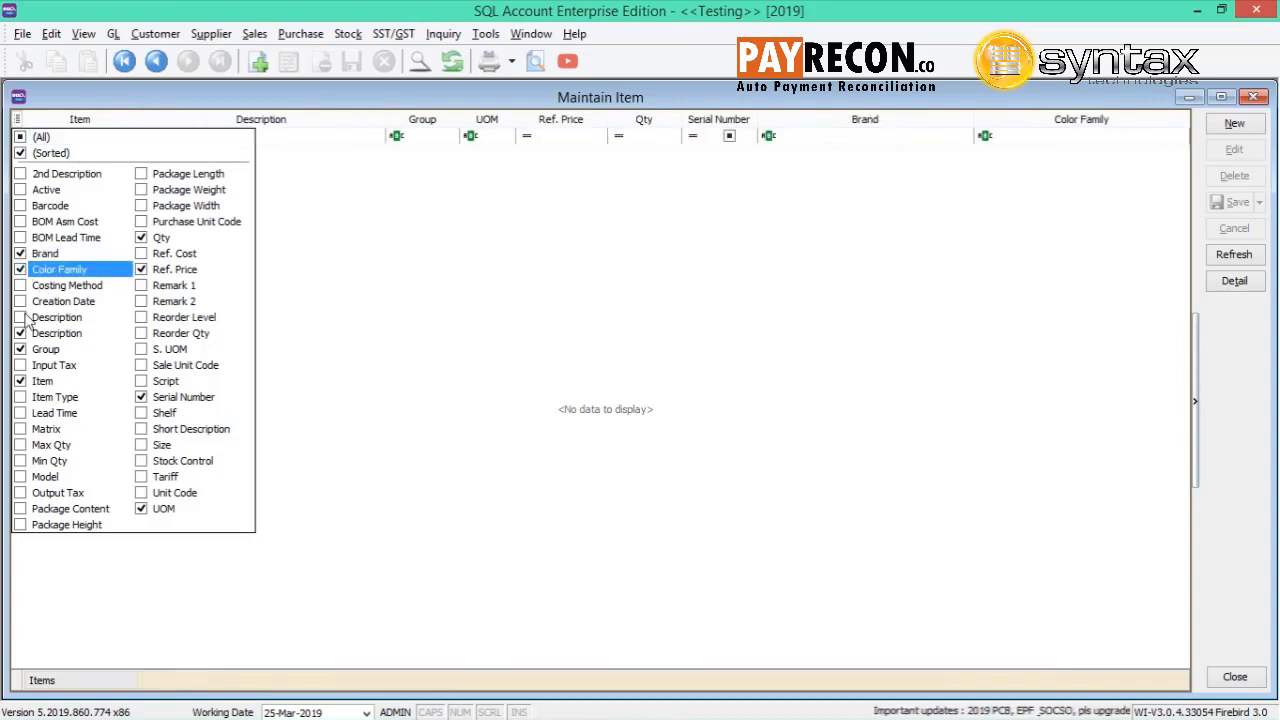
{"action": "left_click", "coordinate": [20, 317]}
{"action": "left_click", "coordinate": [20, 349]}
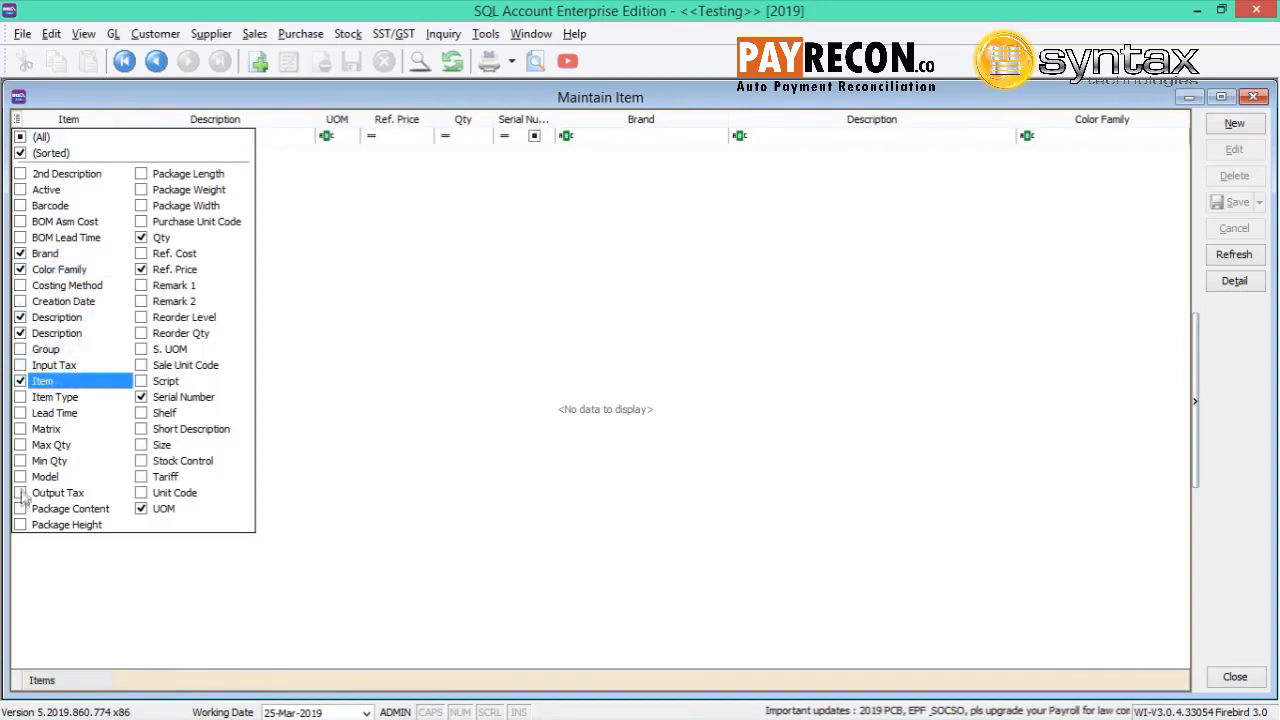
{"action": "left_click", "coordinate": [20, 508]}
{"action": "left_click", "coordinate": [20, 476]}
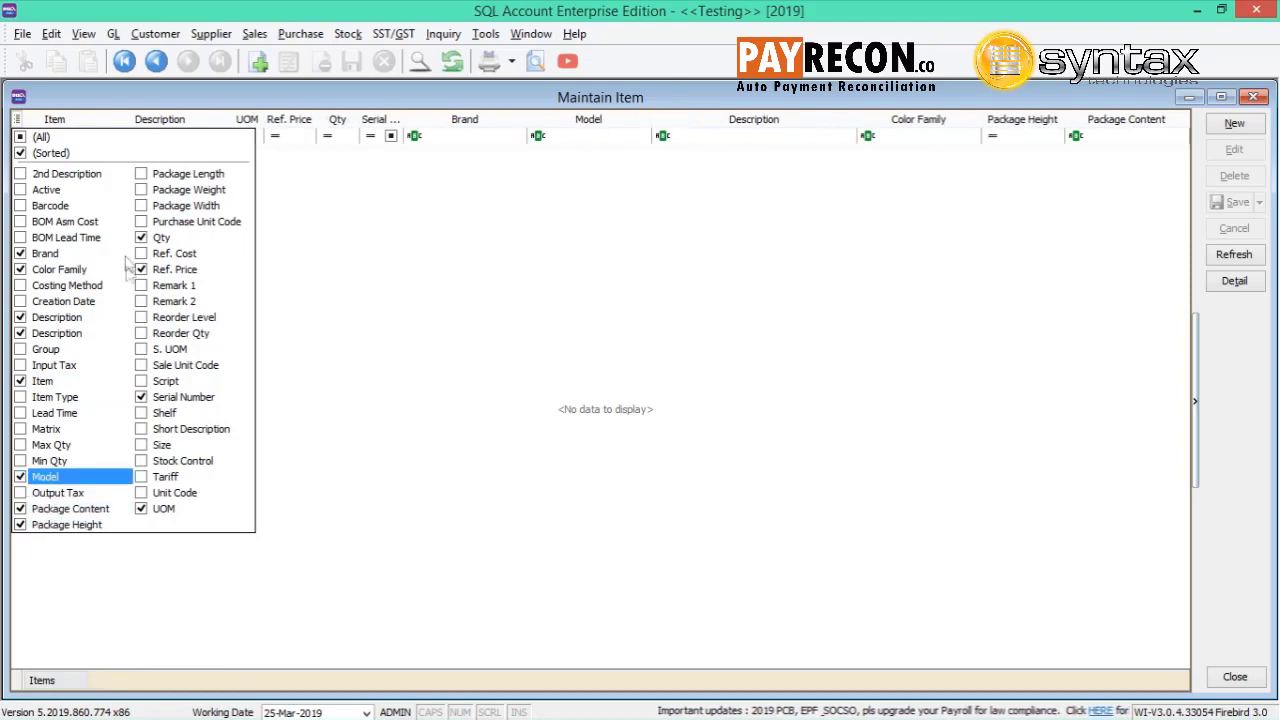
Step: Add package dimension, unit code, Ref. Cost, Short Description and Size columns; hide Serial Number and UOM
{"action": "left_click", "coordinate": [141, 173]}
{"action": "left_click", "coordinate": [141, 189]}
{"action": "left_click", "coordinate": [141, 221]}
{"action": "left_click", "coordinate": [141, 253]}
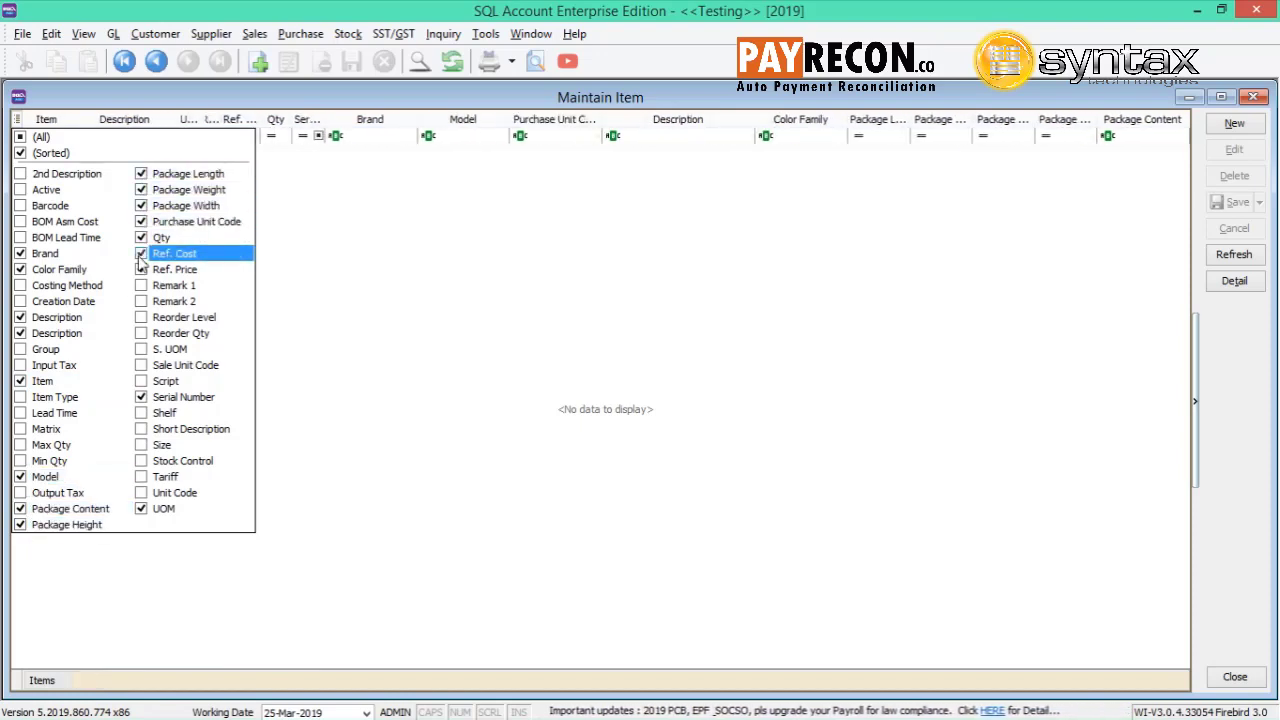
{"action": "left_click", "coordinate": [141, 365]}
{"action": "left_click", "coordinate": [141, 397]}
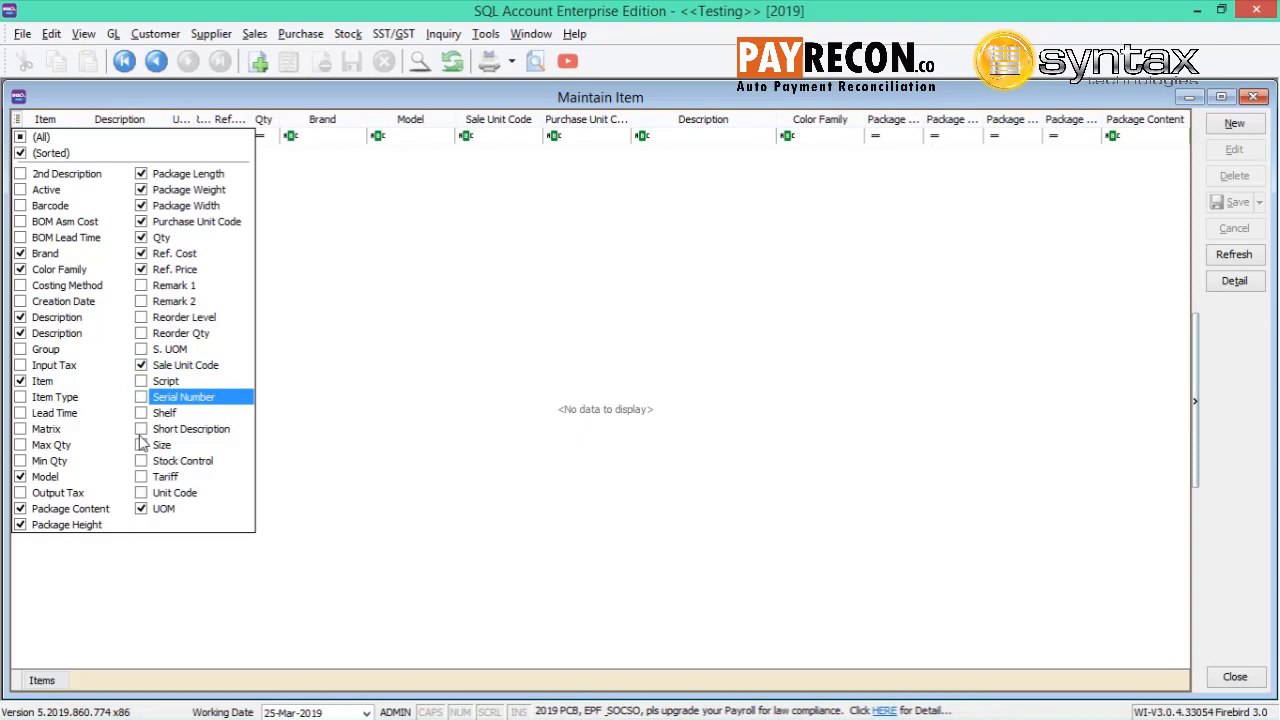
{"action": "left_click", "coordinate": [141, 429]}
{"action": "left_click", "coordinate": [141, 445]}
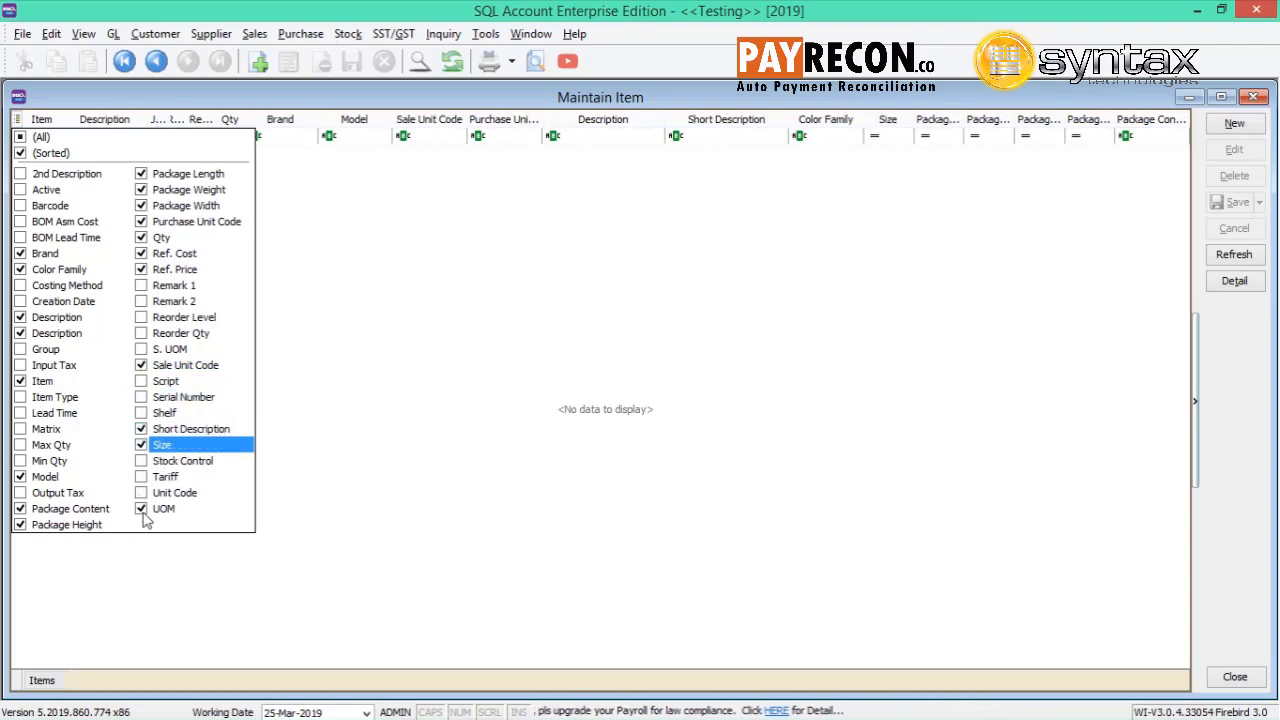
{"action": "left_click", "coordinate": [141, 509]}
{"action": "left_click", "coordinate": [141, 493]}
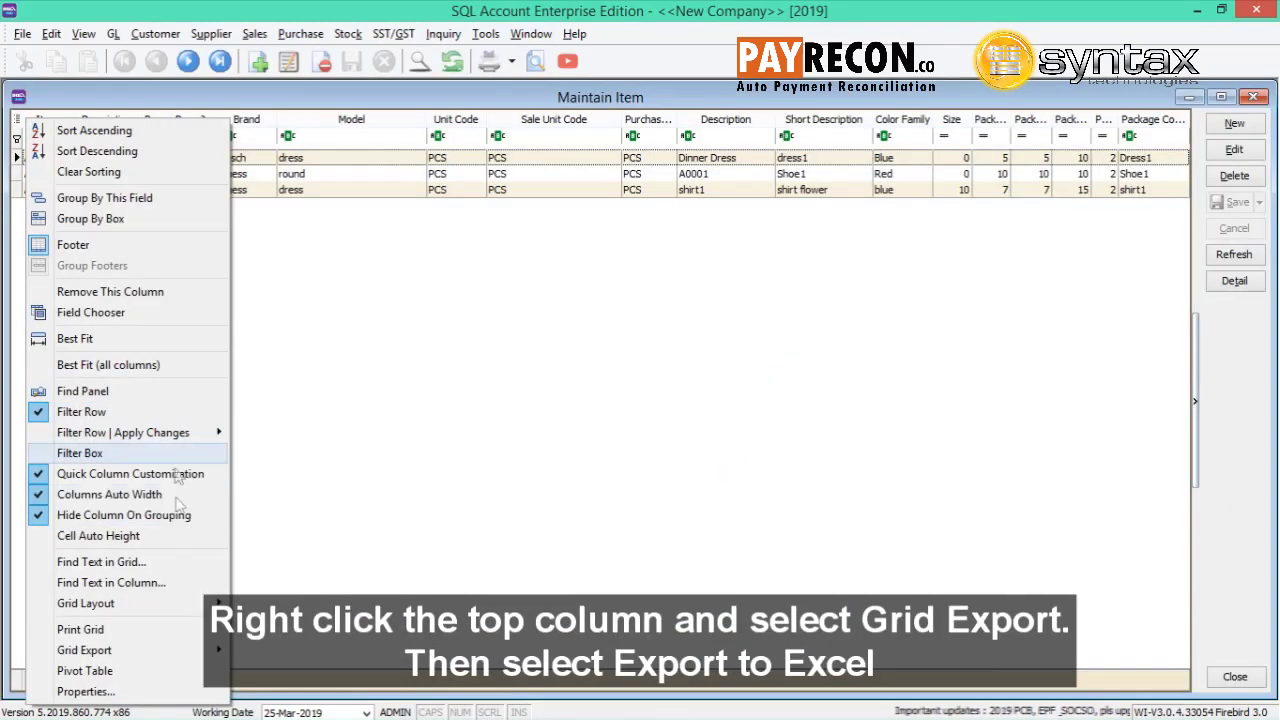
{"action": "mouse_move", "coordinate": [84, 650]}
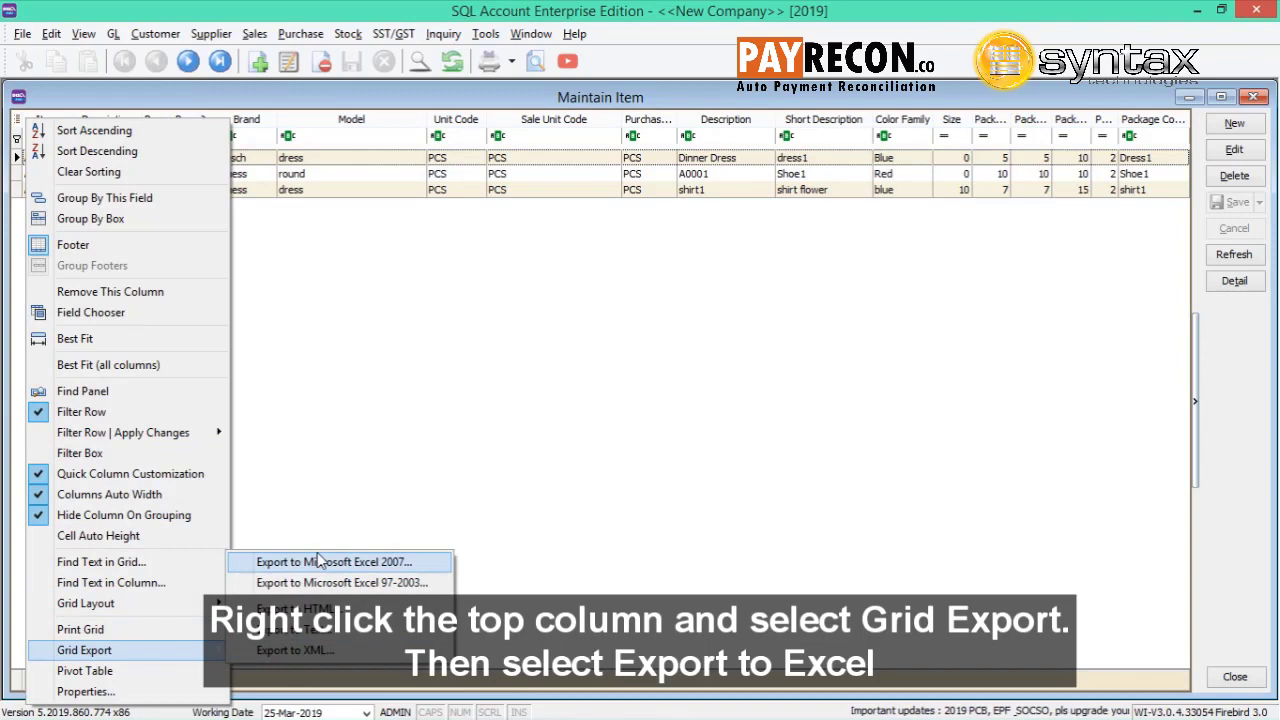
Step: Export the item grid to Excel 2007 as sqltopayshopnew in Downloads
{"action": "left_click", "coordinate": [320, 563]}
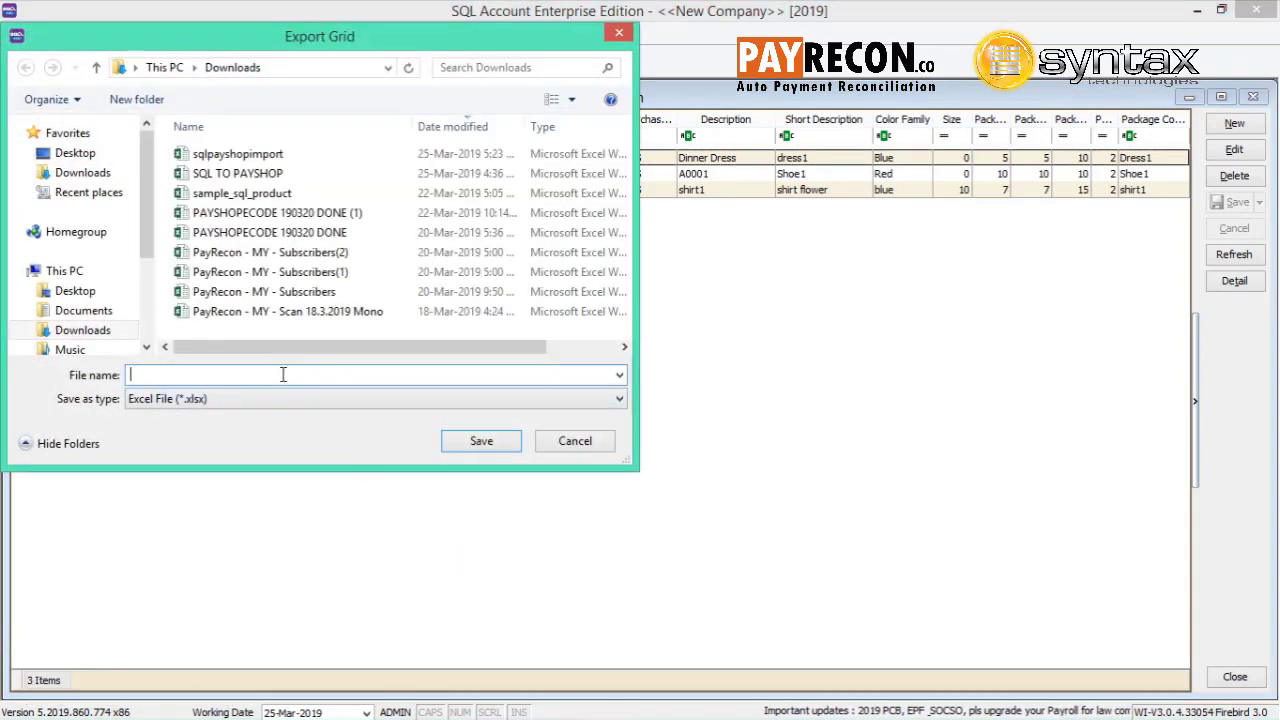
{"action": "type", "text": "sql"}
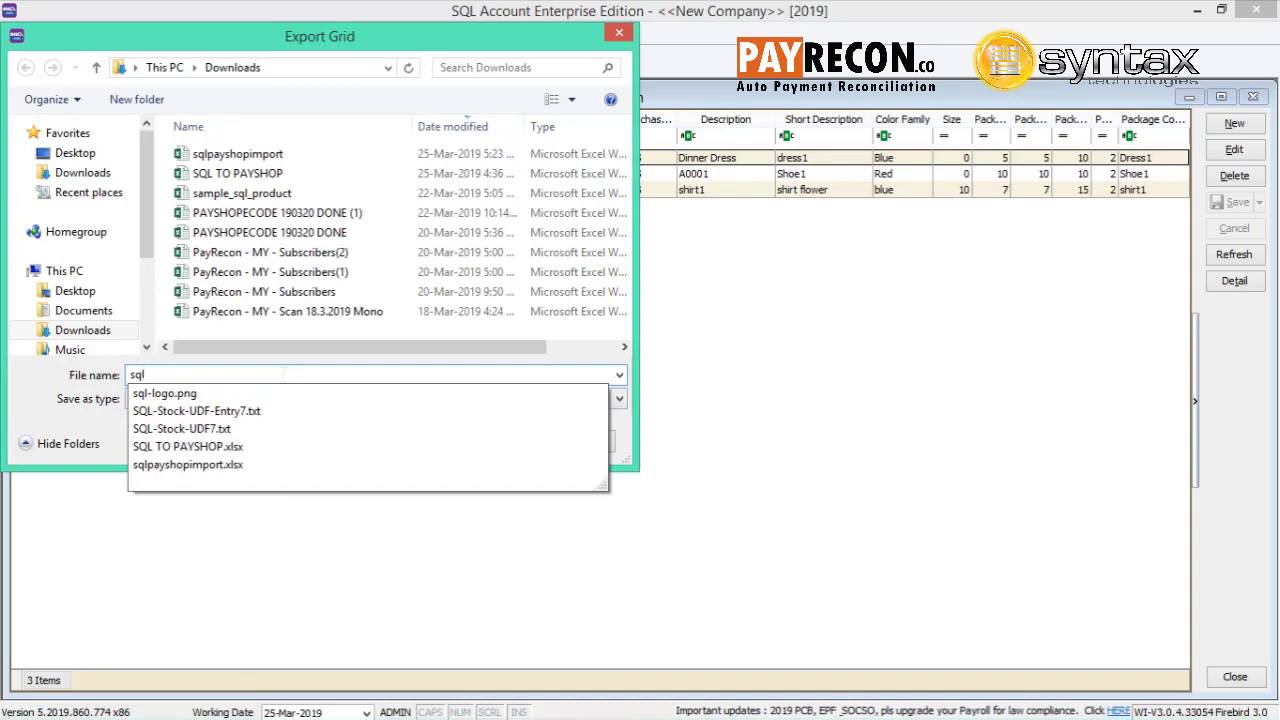
{"action": "type", "text": "topayshop"}
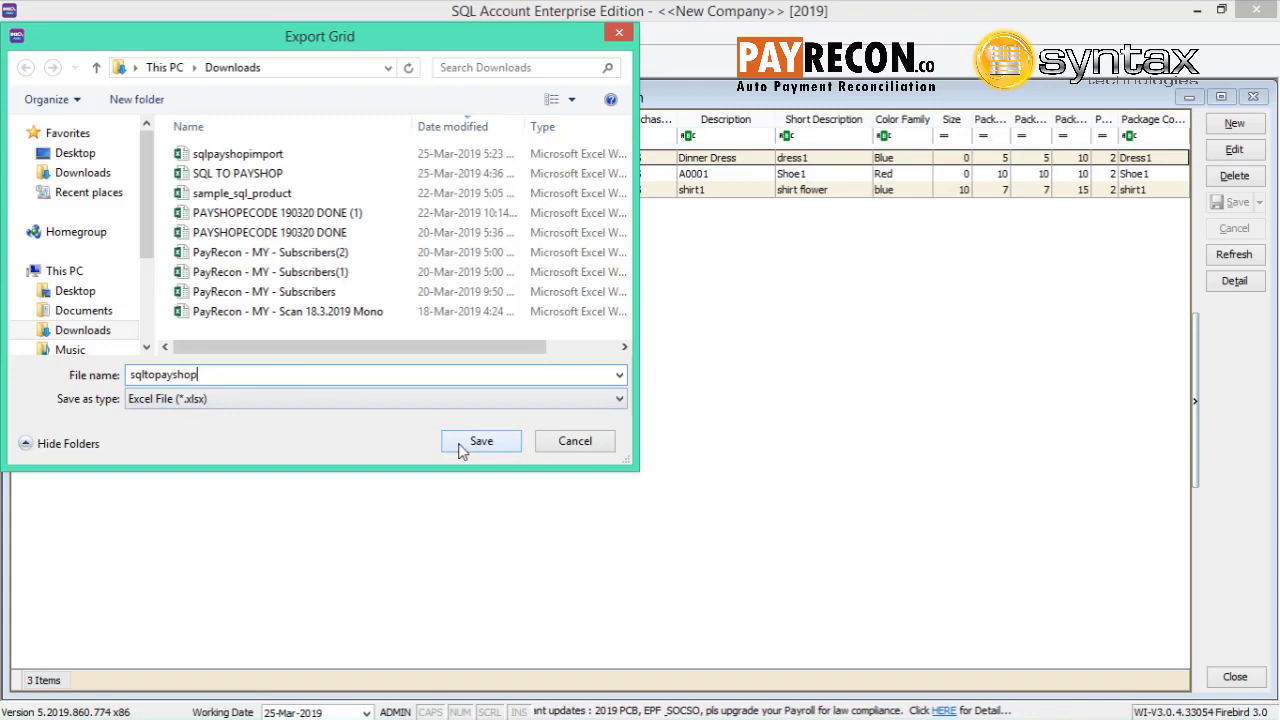
{"action": "type", "text": "new"}
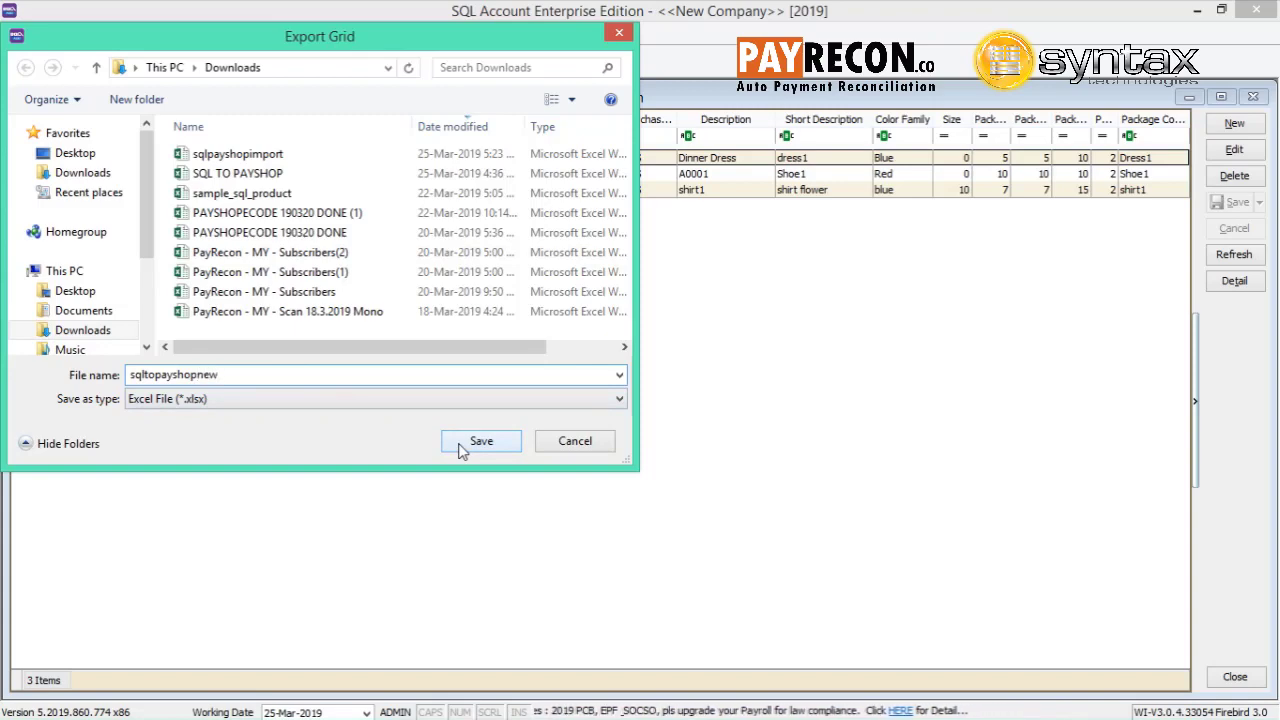
{"action": "left_click", "coordinate": [461, 451]}
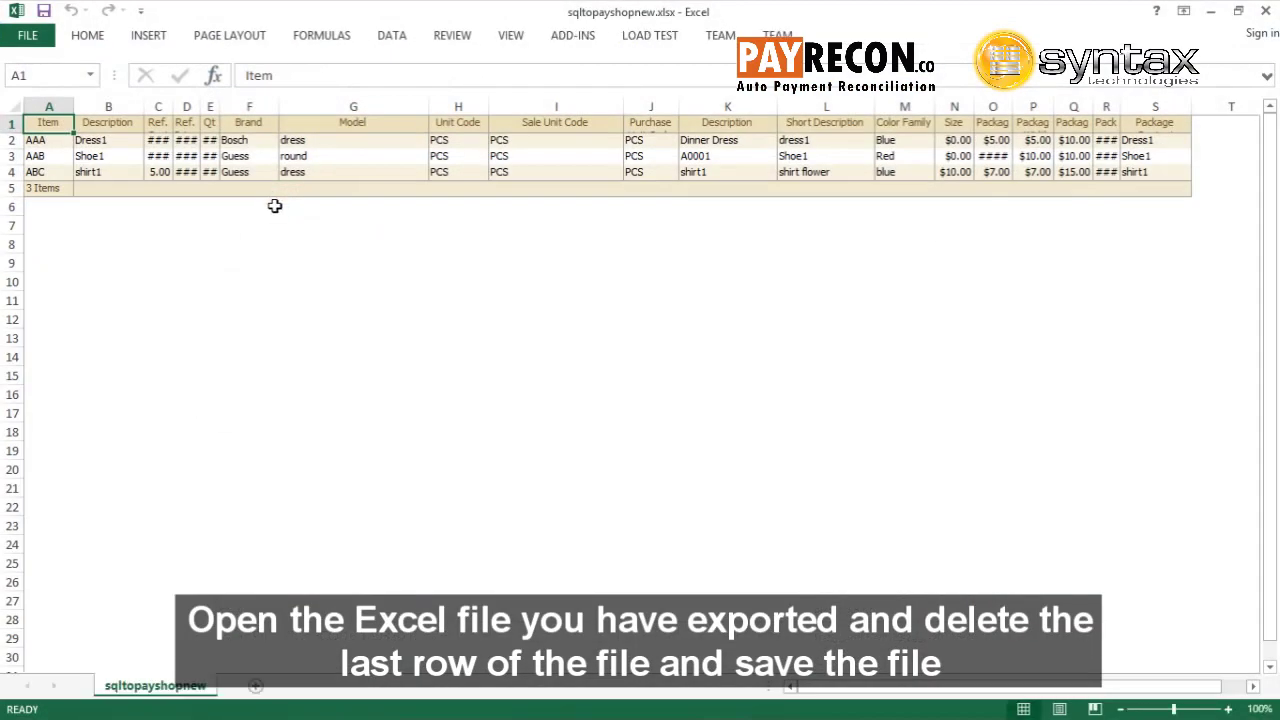
Step: Delete row 5, the '3 Items' totals row, from sqltopayshopnew
{"action": "left_click", "coordinate": [8, 189]}
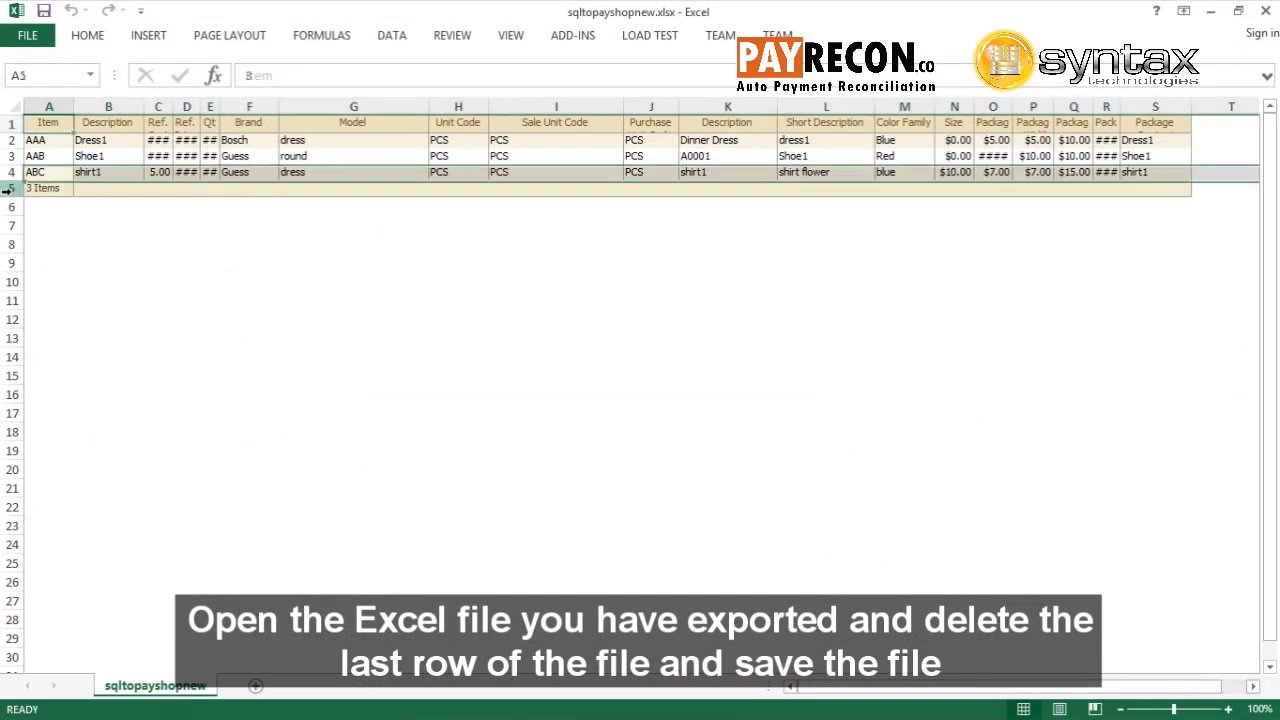
{"action": "left_click", "coordinate": [95, 42]}
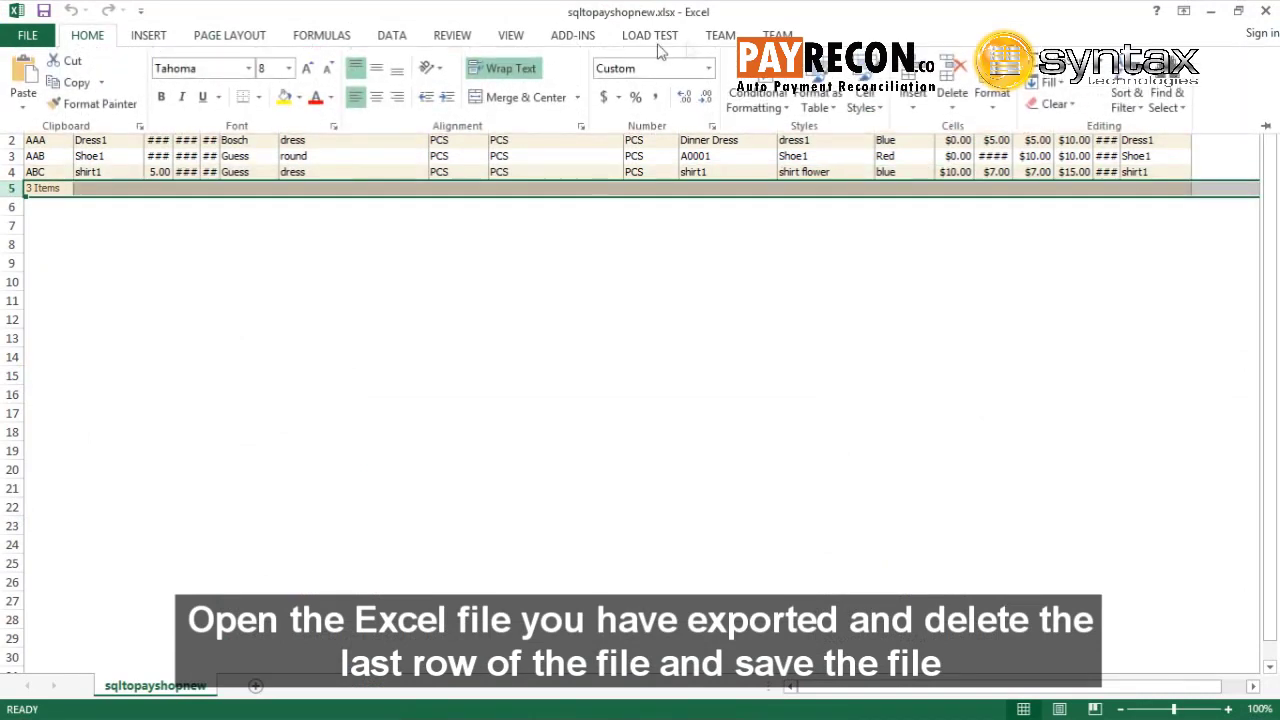
{"action": "left_click", "coordinate": [947, 75]}
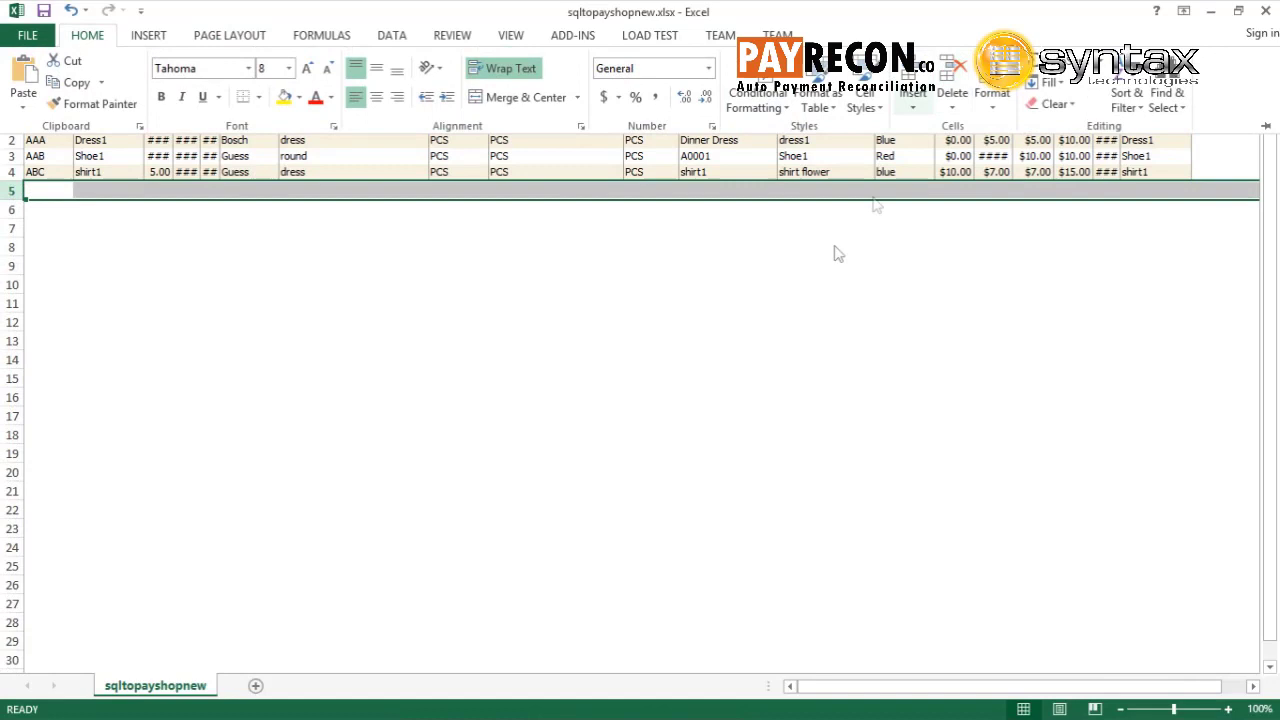
{"action": "left_click", "coordinate": [44, 216]}
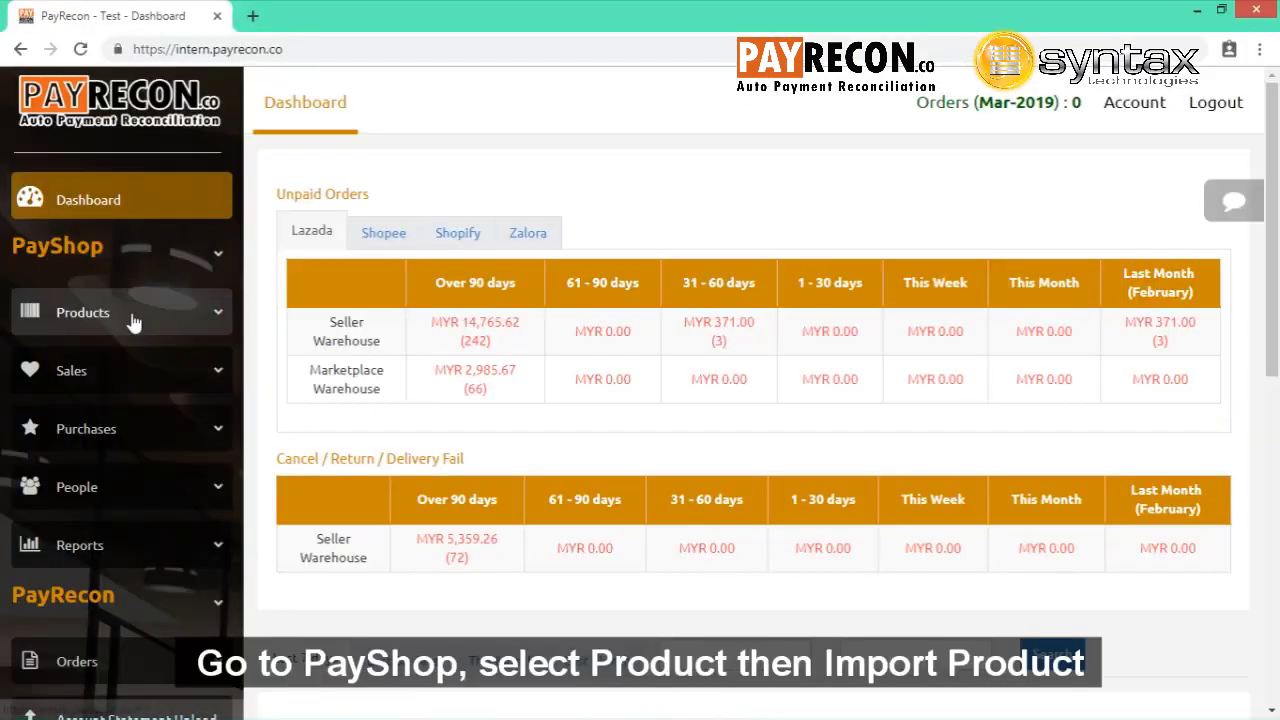
Step: Import Downloads\sqltopayshopnew.xlsx through PayShop's SQL Import products page
{"action": "left_click", "coordinate": [134, 316]}
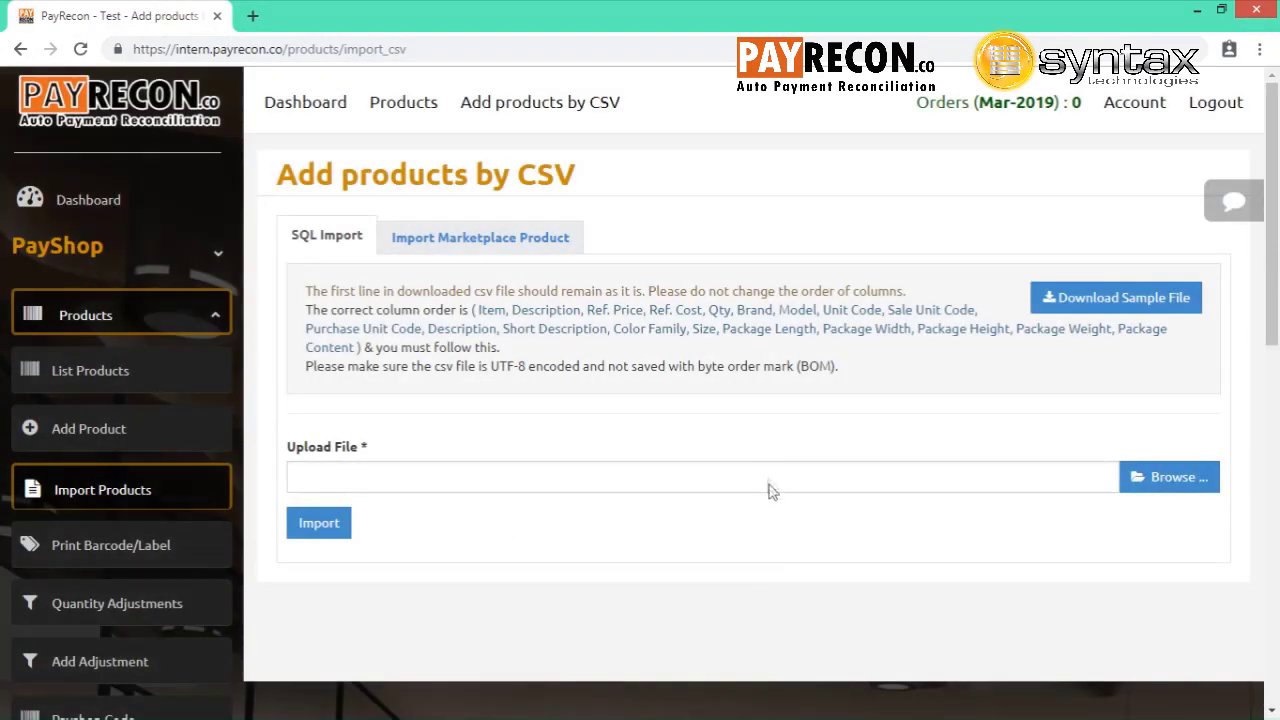
{"action": "left_click", "coordinate": [770, 488]}
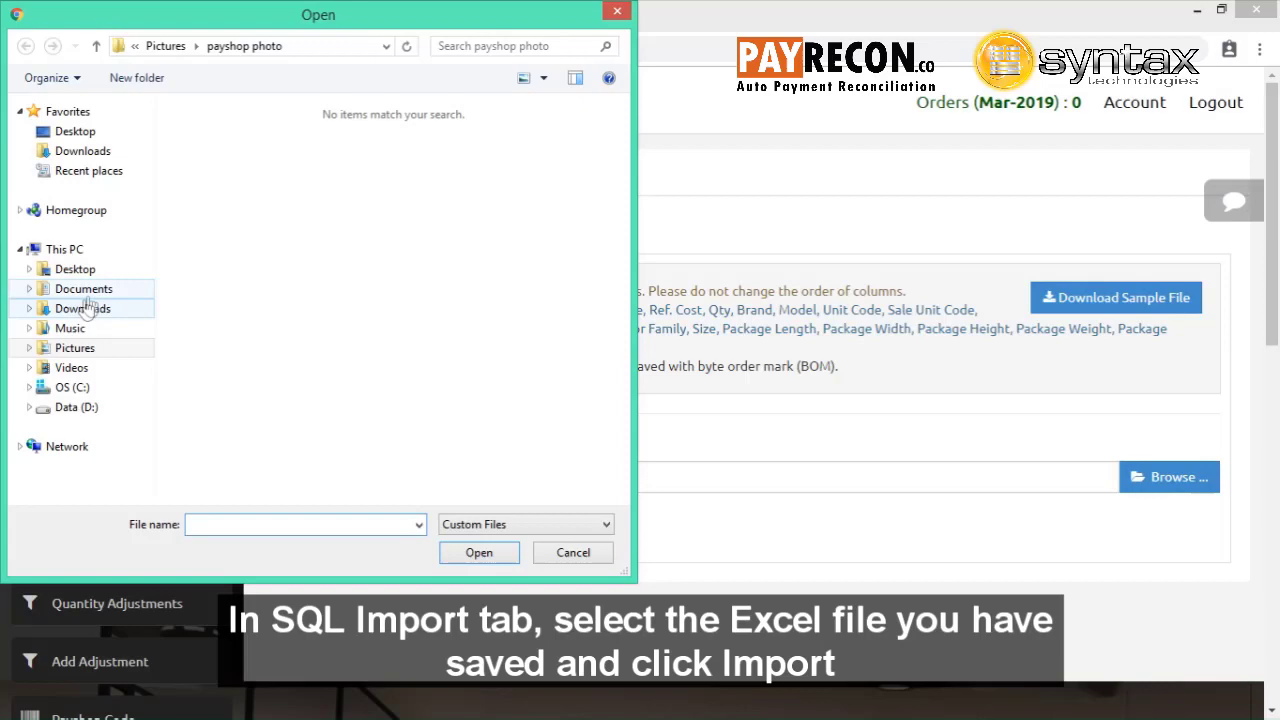
{"action": "left_click", "coordinate": [82, 308]}
{"action": "left_click", "coordinate": [312, 136]}
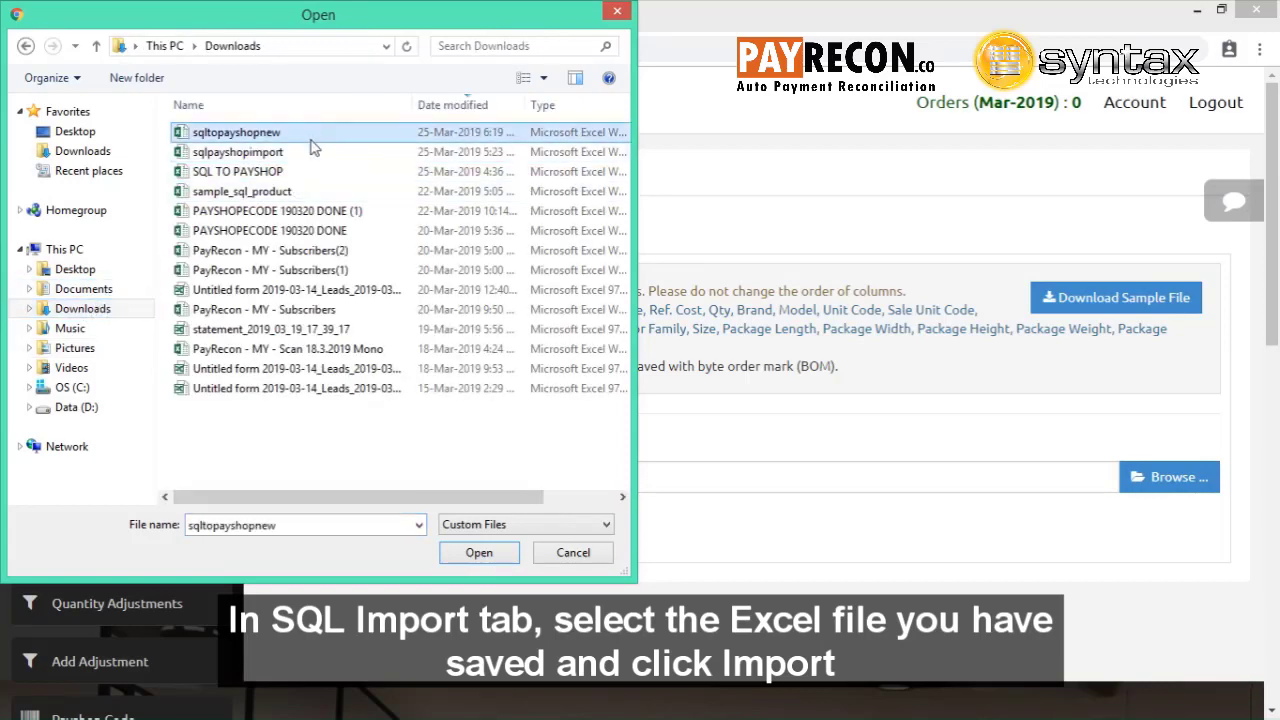
{"action": "left_click", "coordinate": [474, 555]}
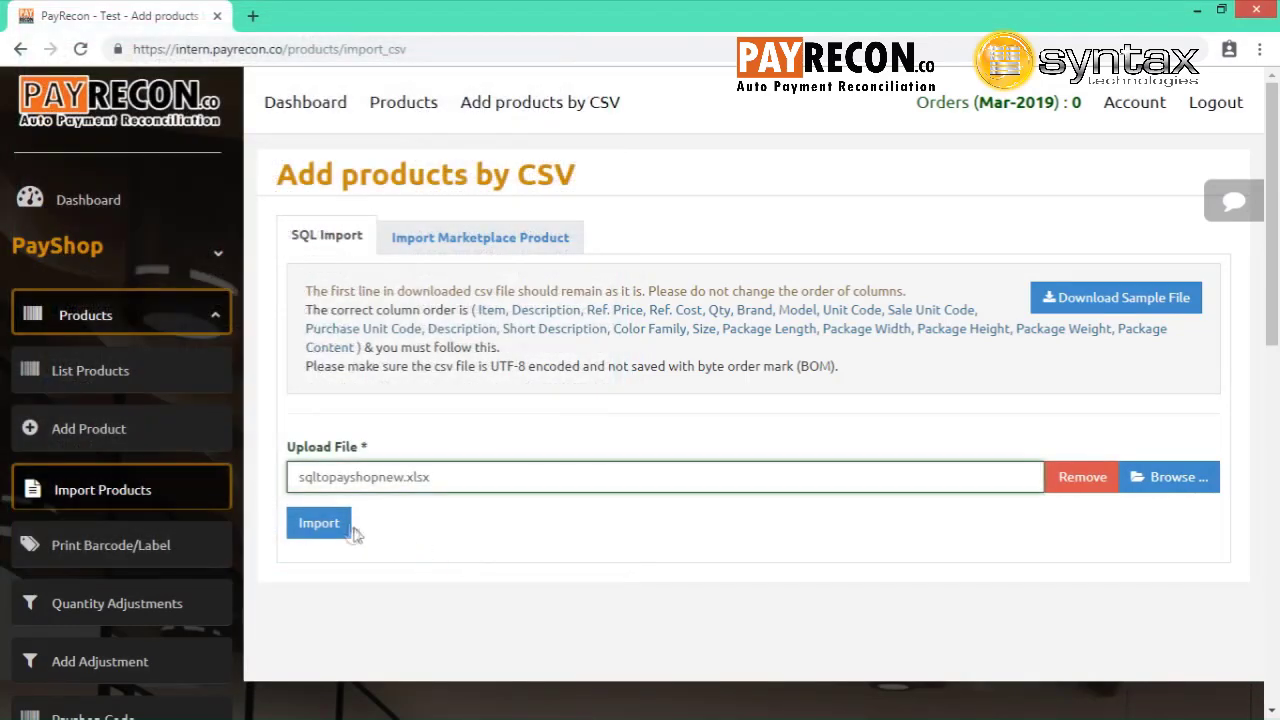
{"action": "left_click", "coordinate": [340, 528]}
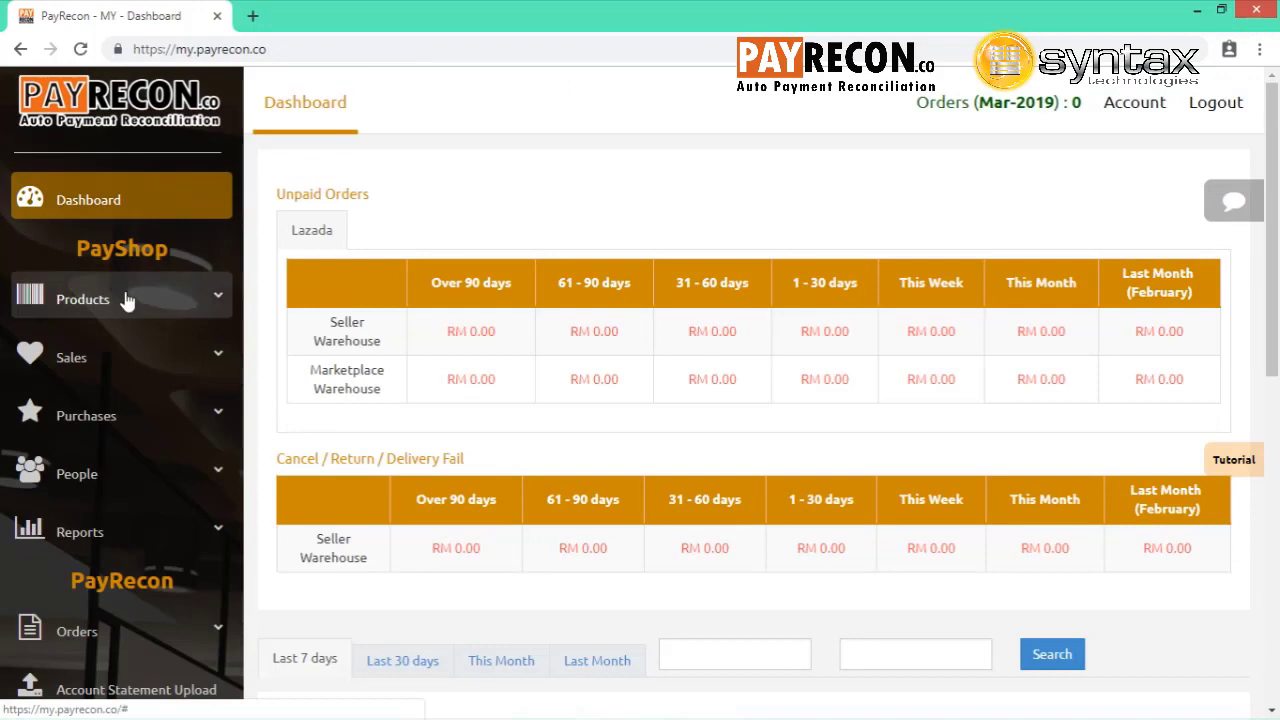
{"action": "left_click", "coordinate": [127, 299]}
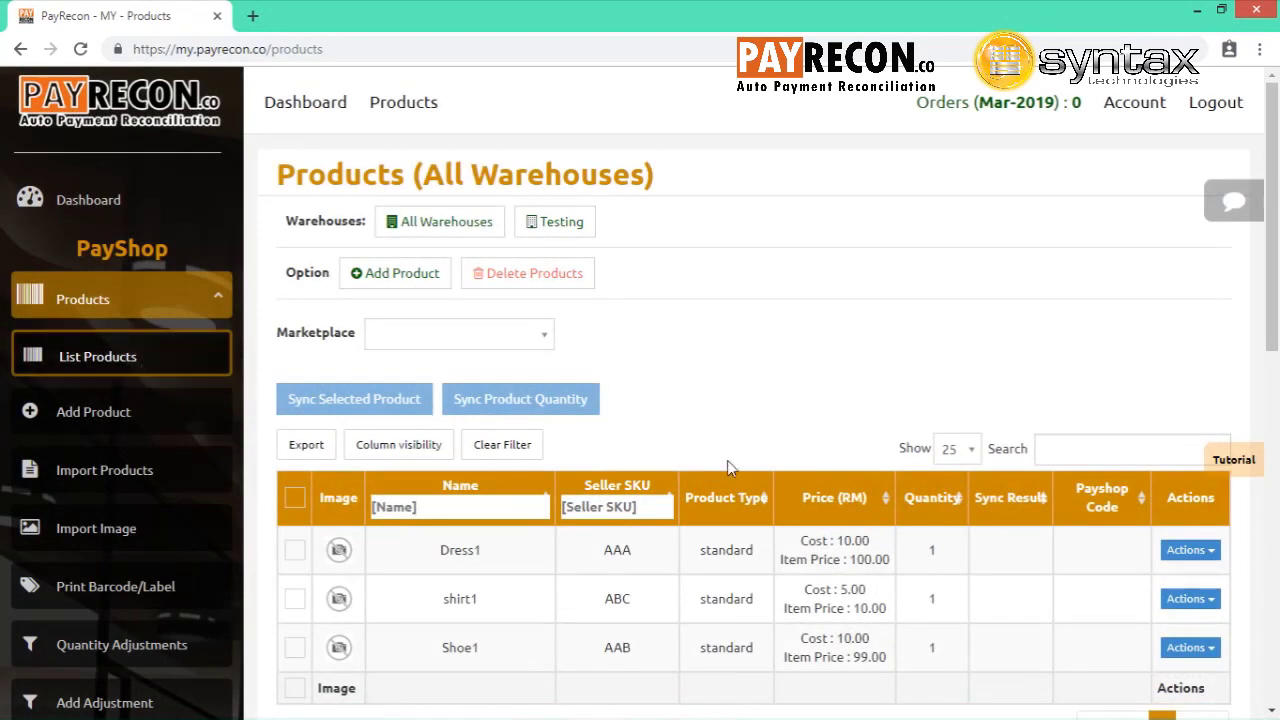
{"action": "scroll", "coordinate": [727, 462], "scroll_direction": "down", "scroll_amount": 2}
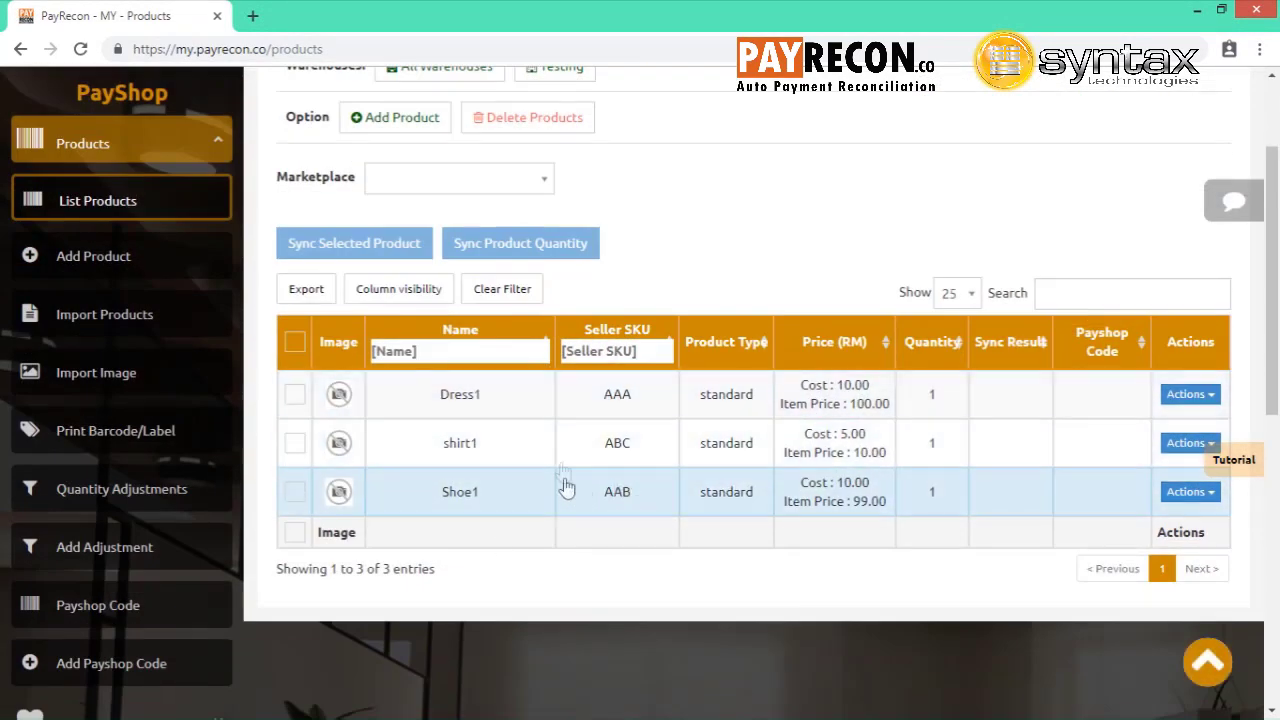
{"action": "left_click", "coordinate": [622, 416]}
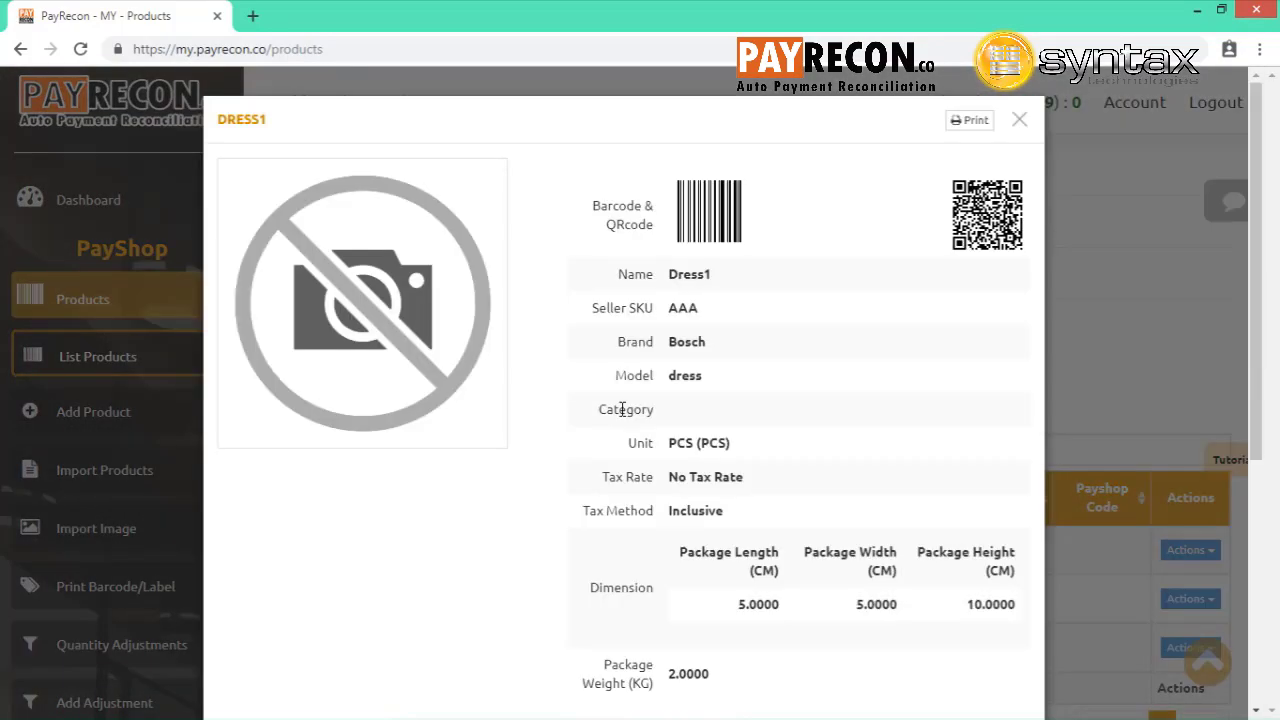
{"action": "scroll", "coordinate": [540, 418], "scroll_direction": "down", "scroll_amount": 2}
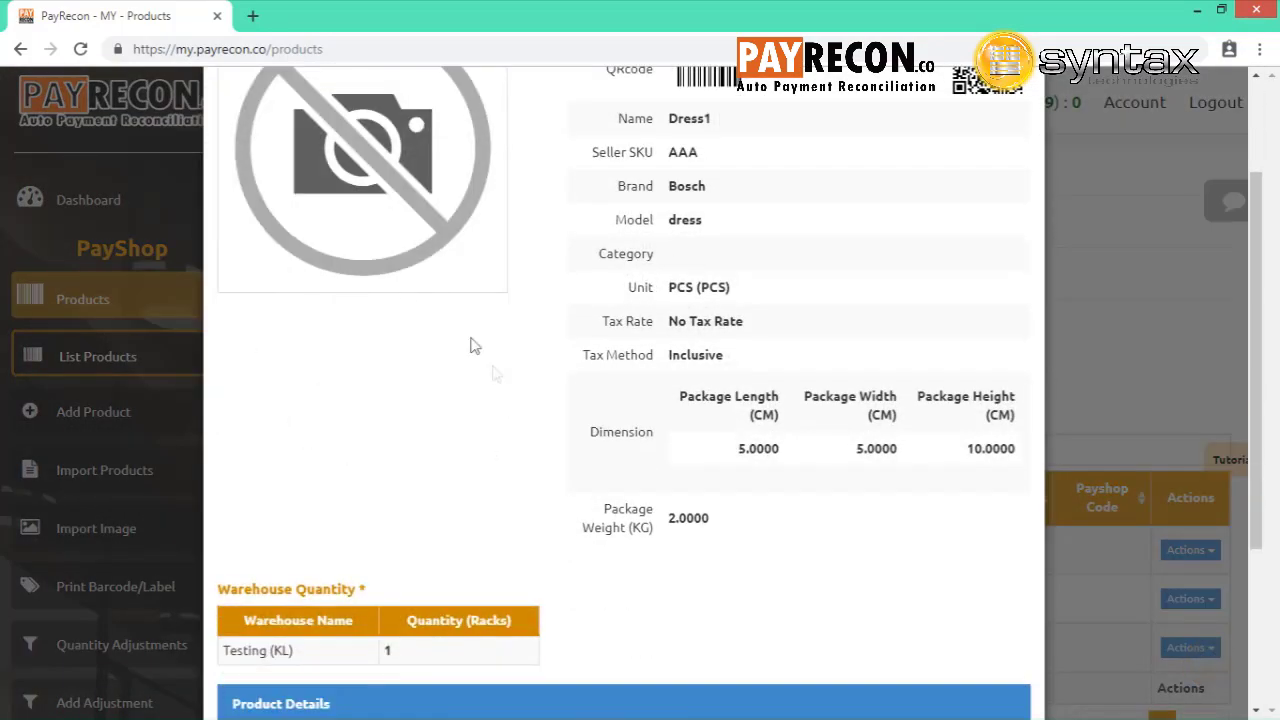
{"action": "scroll", "coordinate": [393, 452], "scroll_direction": "up", "scroll_amount": 2}
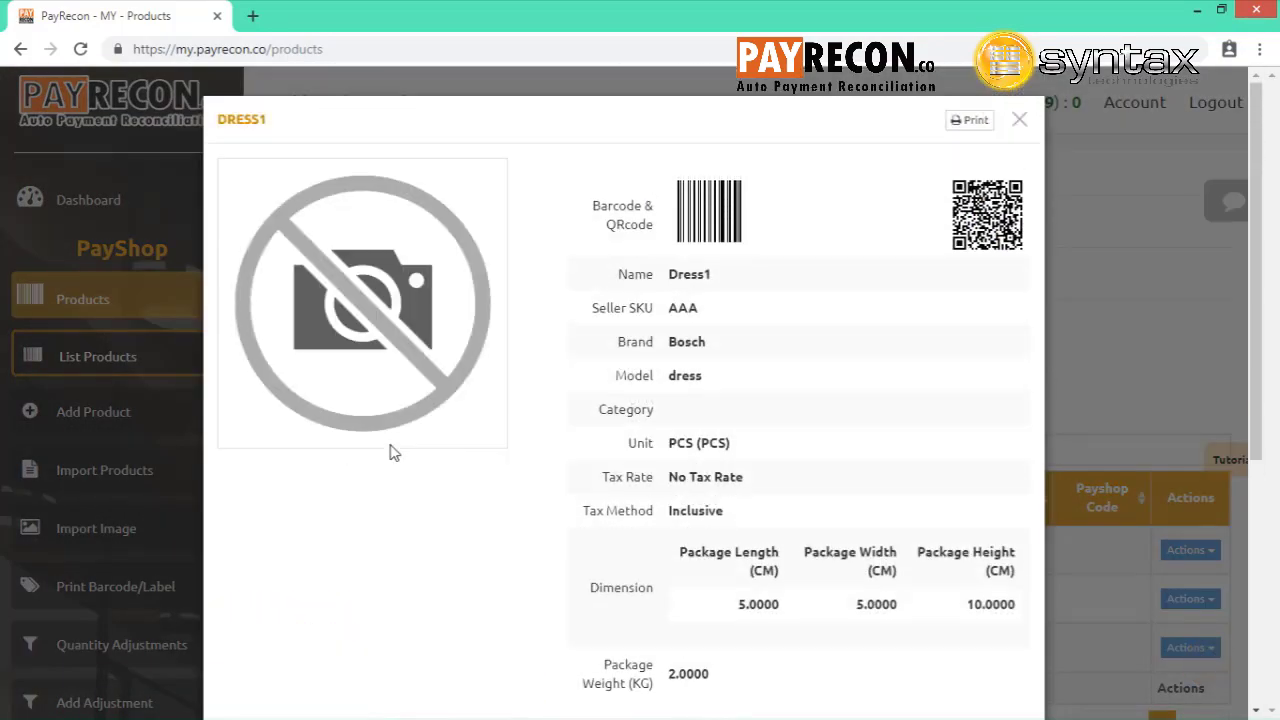
{"action": "left_click", "coordinate": [1078, 398]}
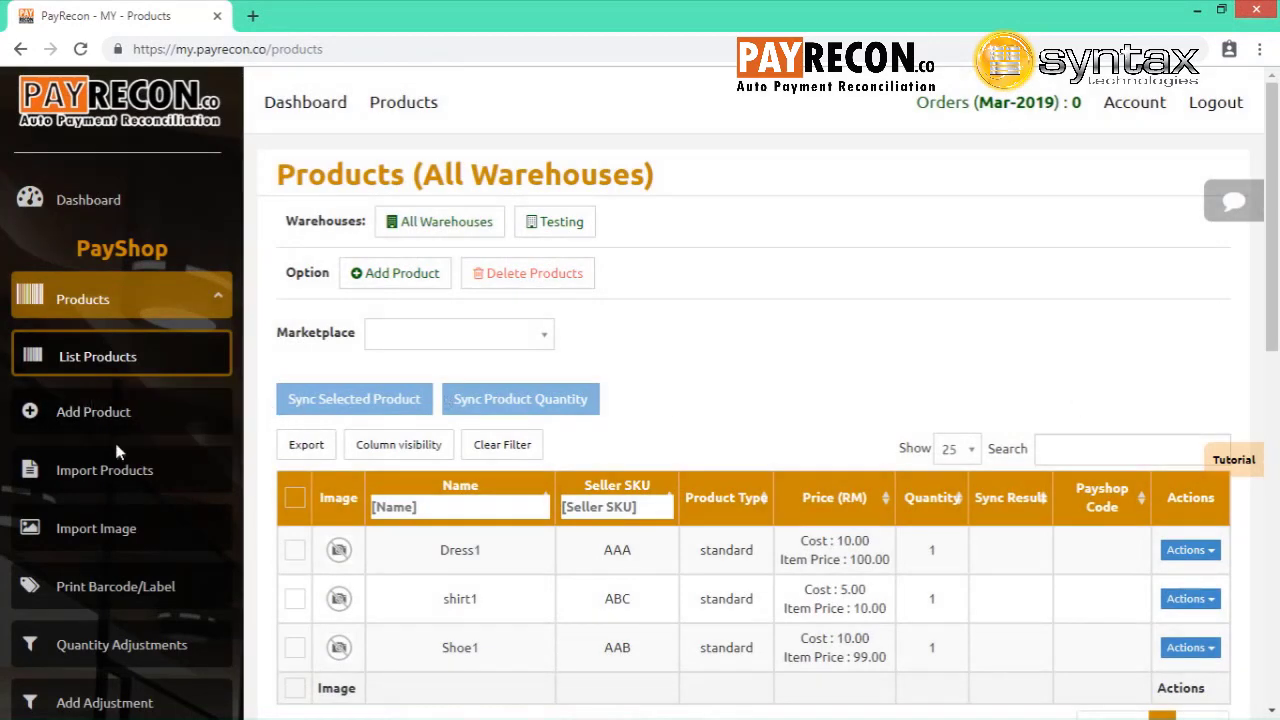
Step: Rename the Dress1.4 image in the payshop Pictures folder to AAA_4
{"action": "left_click", "coordinate": [143, 529]}
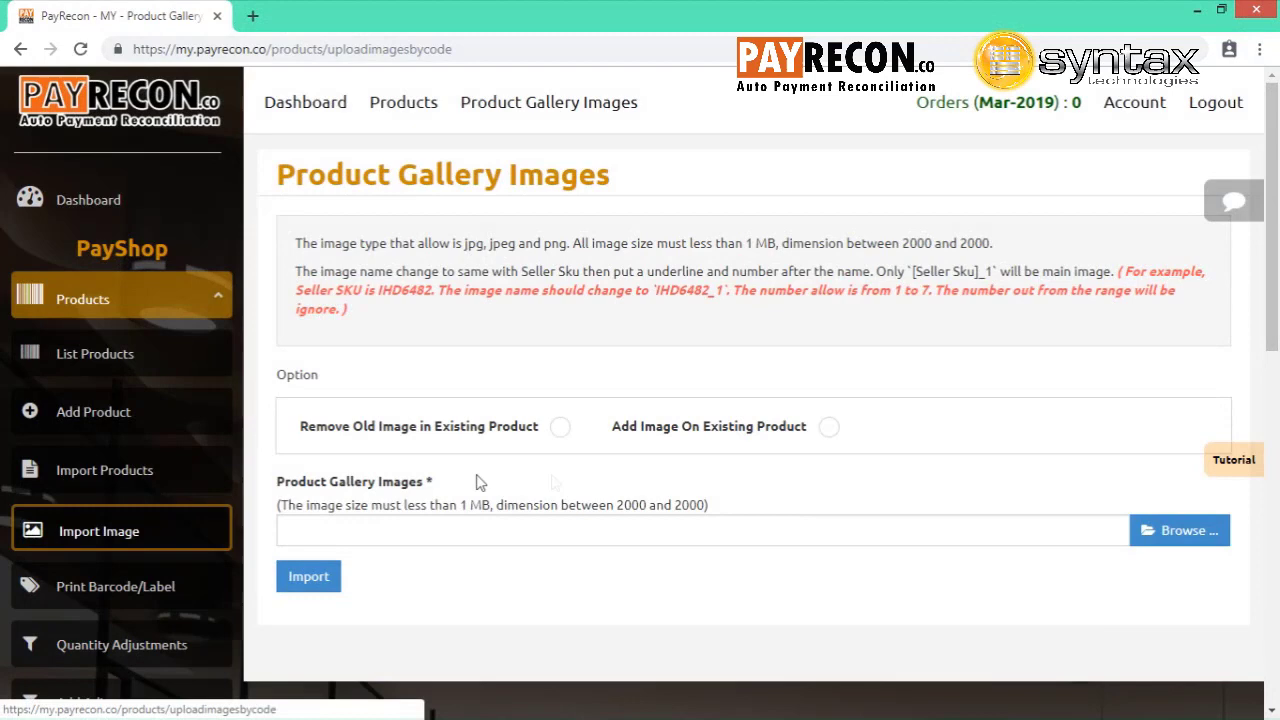
{"action": "left_click", "coordinate": [788, 540]}
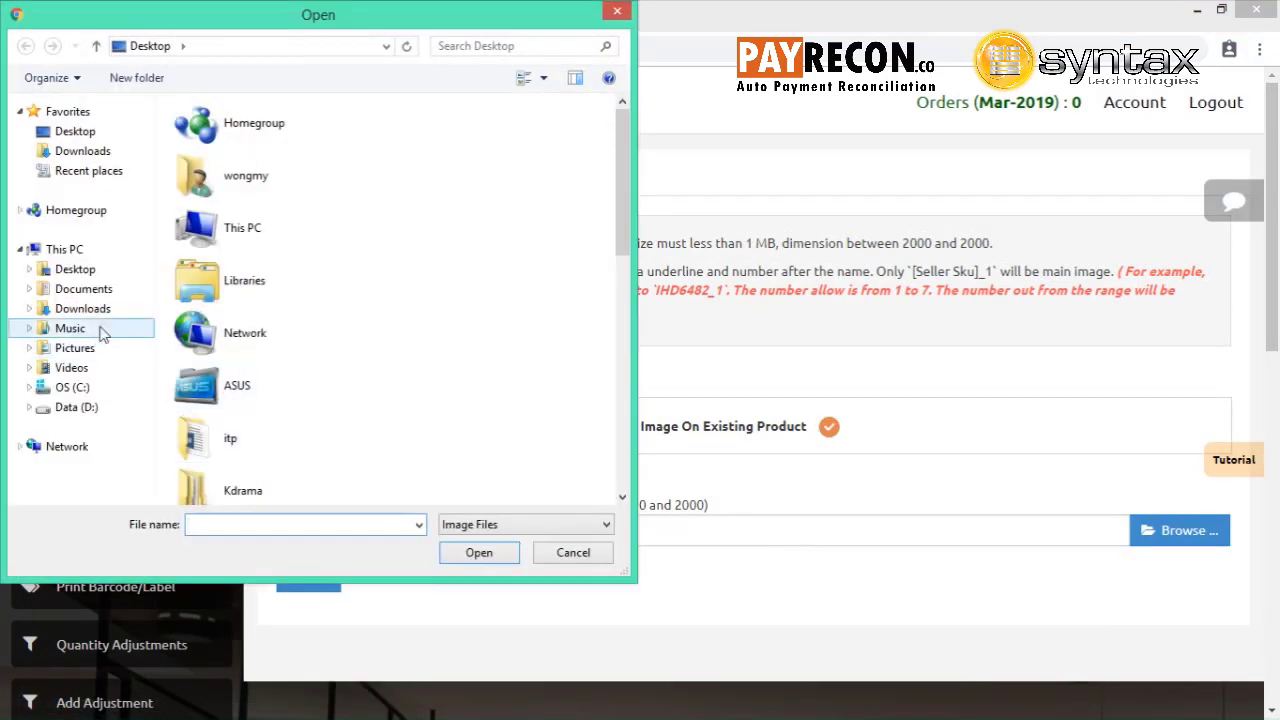
{"action": "left_click", "coordinate": [96, 352]}
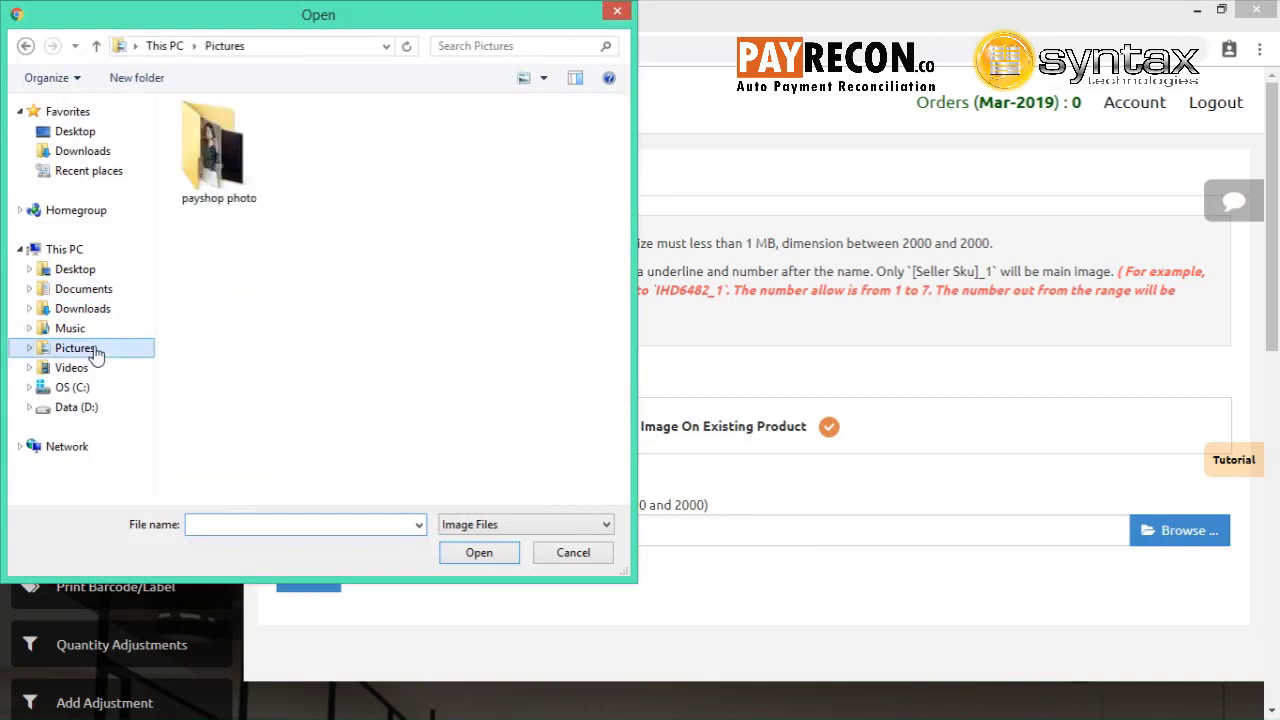
{"action": "double_click", "coordinate": [247, 177]}
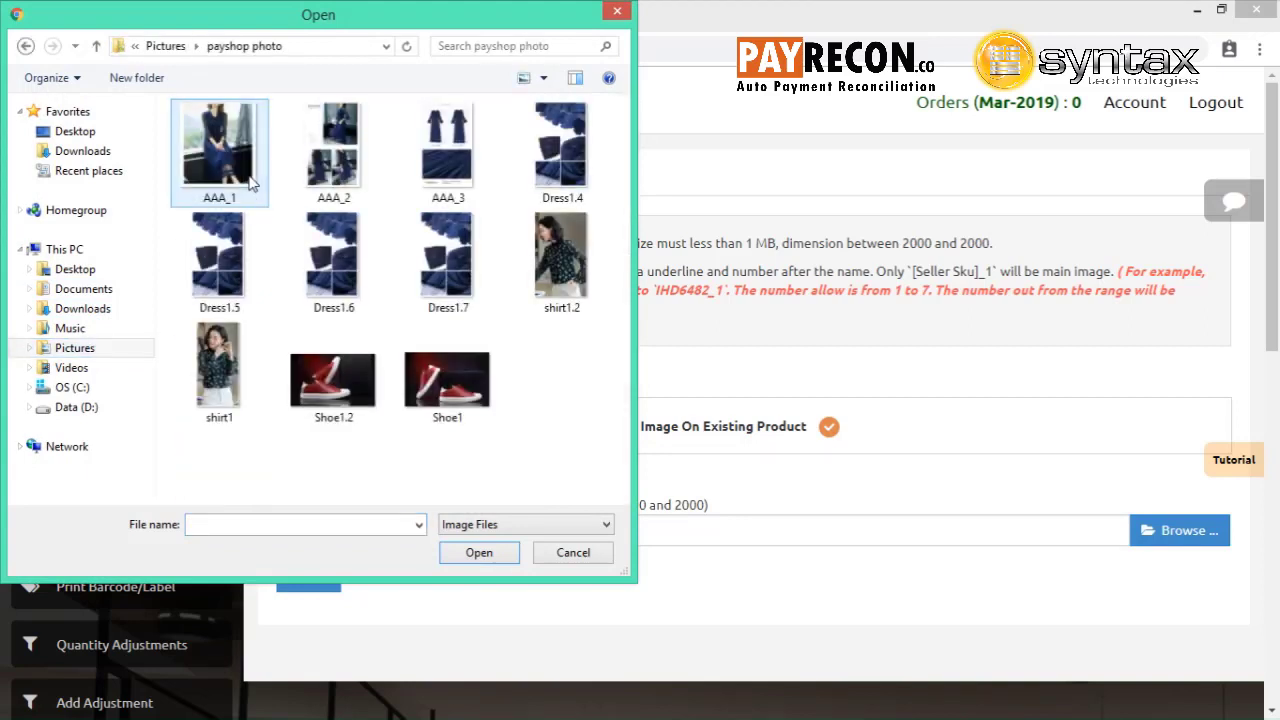
{"action": "left_click", "coordinate": [545, 185]}
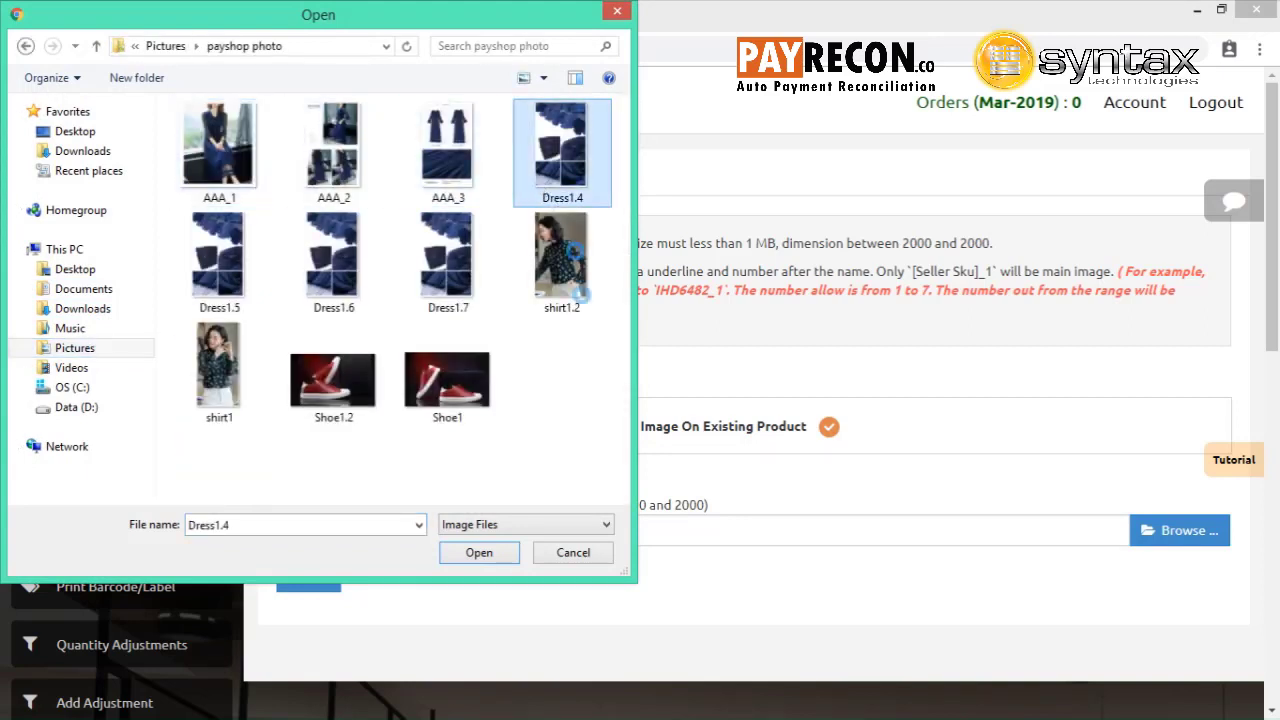
{"action": "right_click", "coordinate": [543, 125]}
{"action": "left_click", "coordinate": [595, 683]}
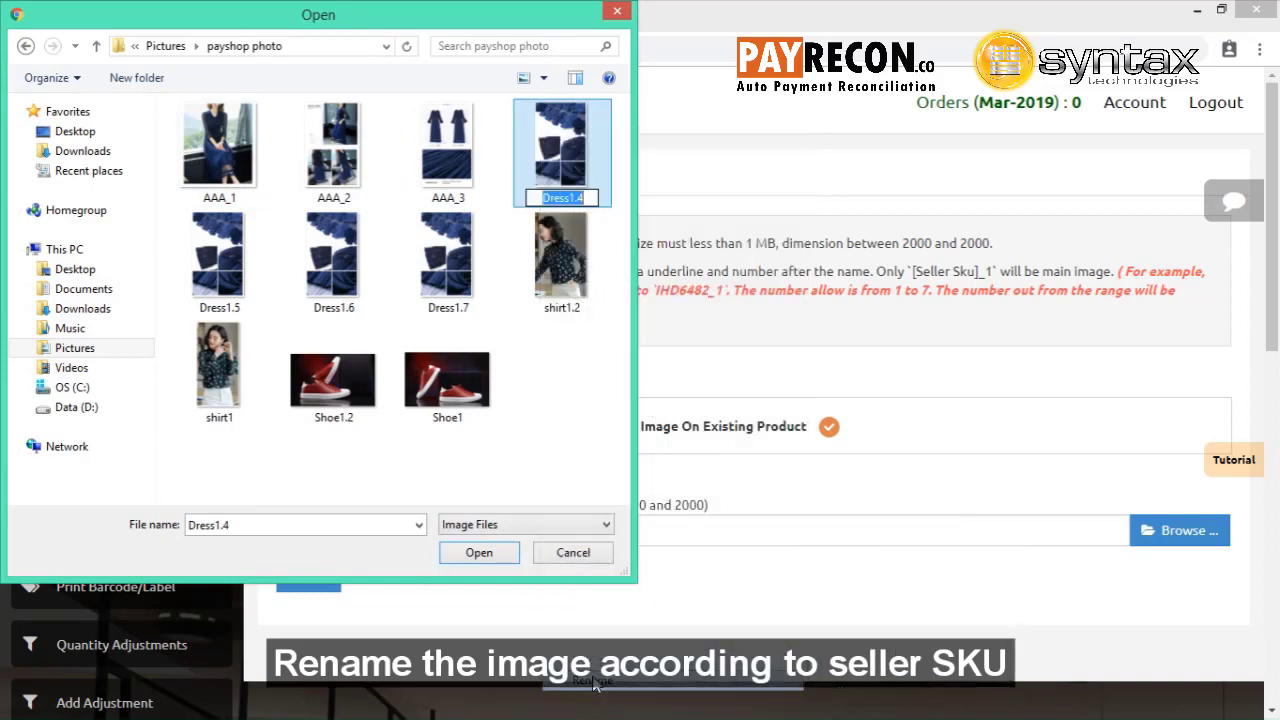
{"action": "type", "text": "AAA"}
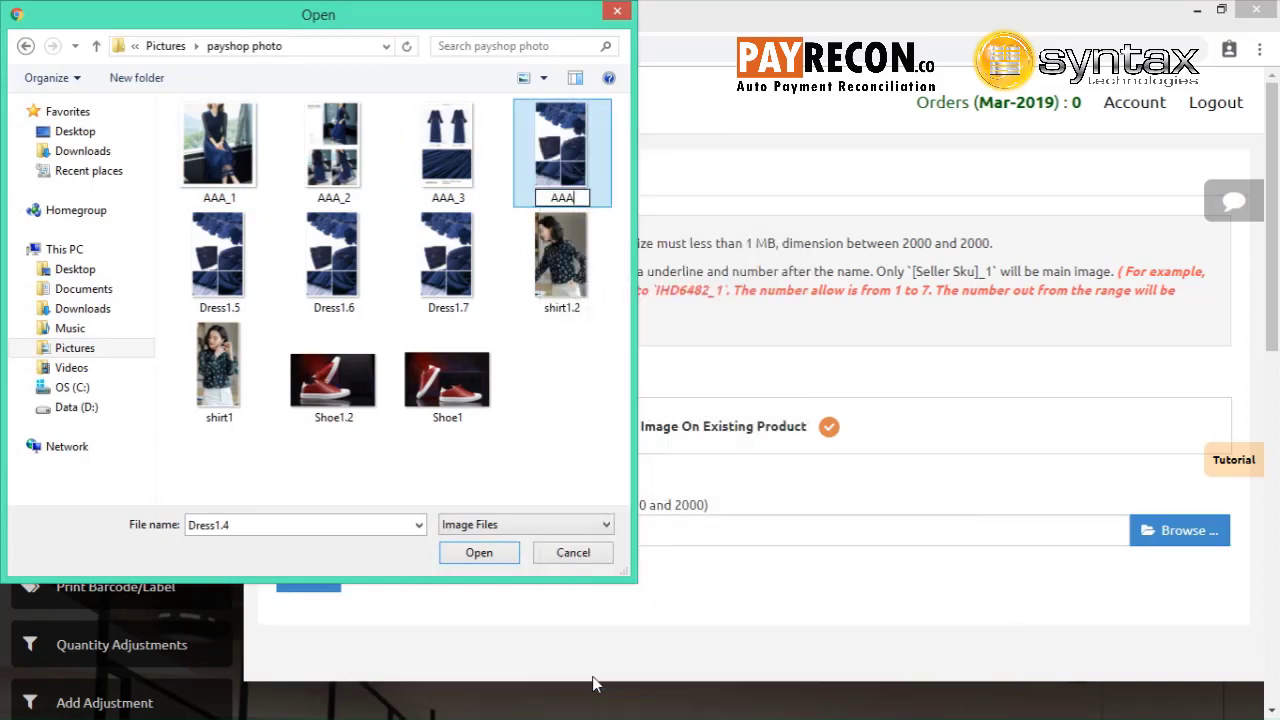
{"action": "type", "text": "_$"}
{"action": "key", "text": "BackSpace"}
{"action": "type", "text": "4"}
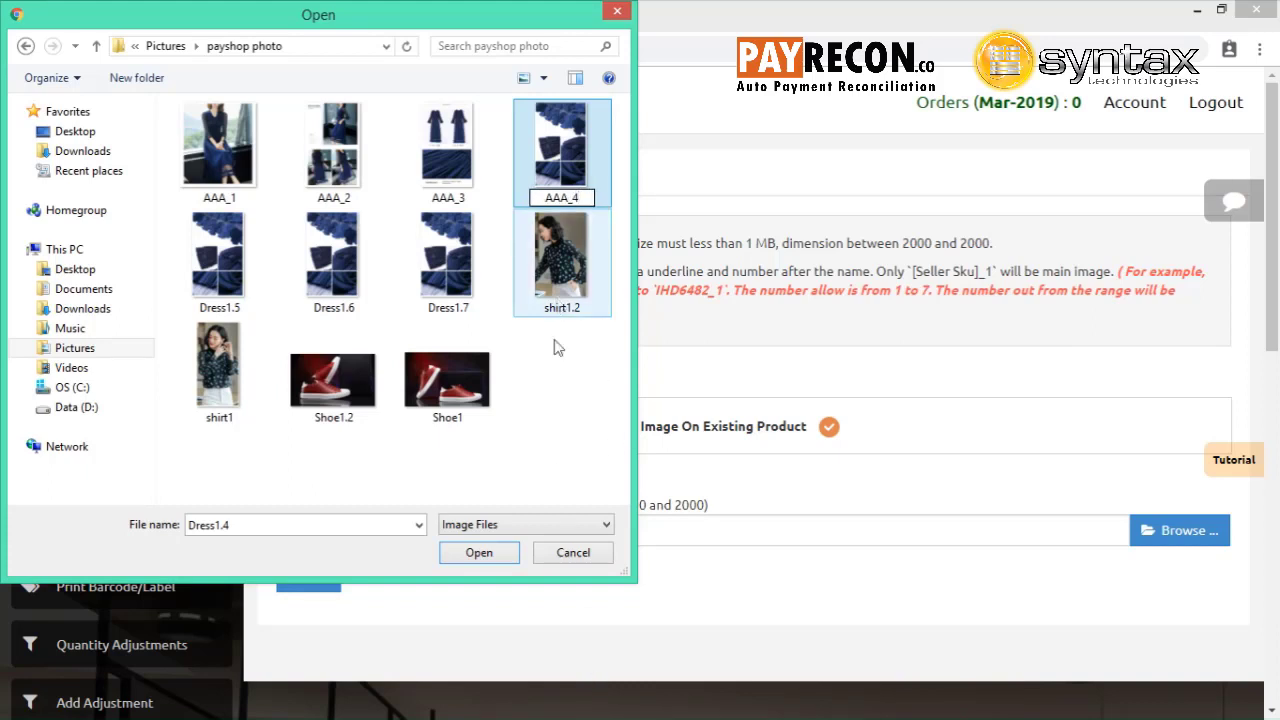
{"action": "left_click", "coordinate": [566, 376]}
Step: Select images AAA_1 through AAA_4 and import them onto existing products
{"action": "left_click", "coordinate": [230, 170]}
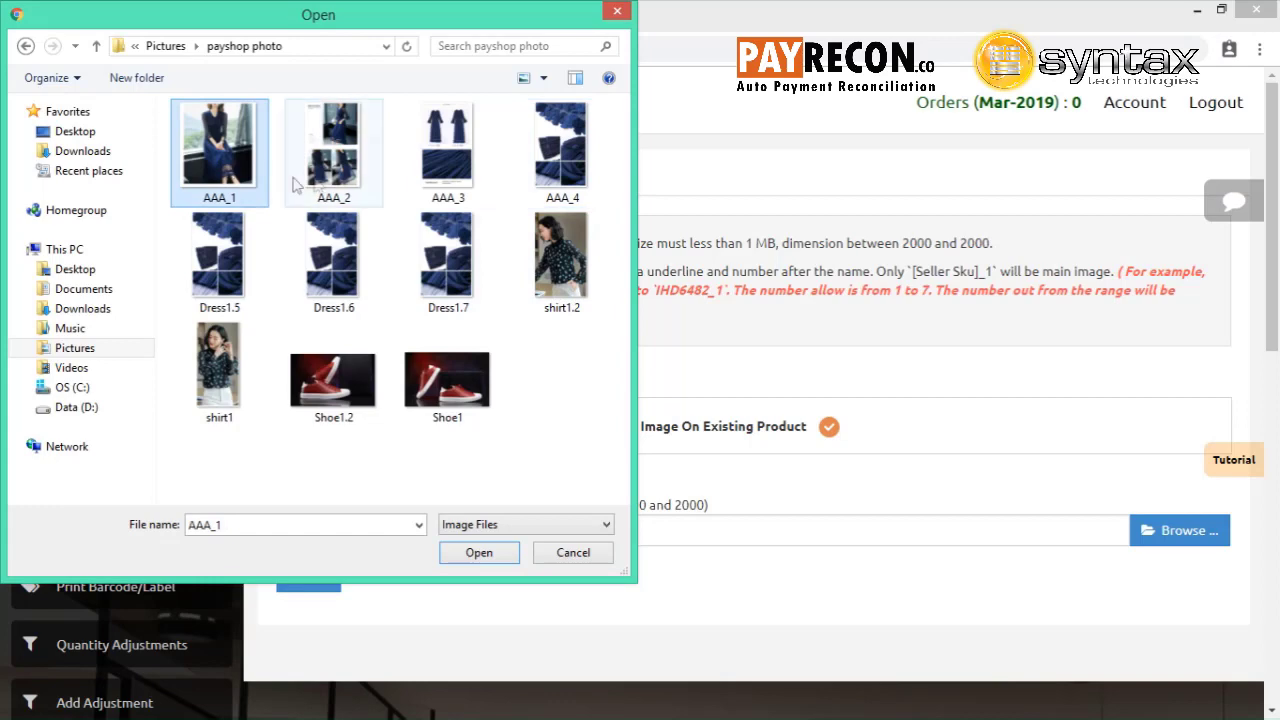
{"action": "left_click", "coordinate": [338, 178], "text": "ctrl"}
{"action": "left_click", "coordinate": [444, 198], "text": "ctrl"}
{"action": "left_click", "coordinate": [525, 180], "text": "ctrl"}
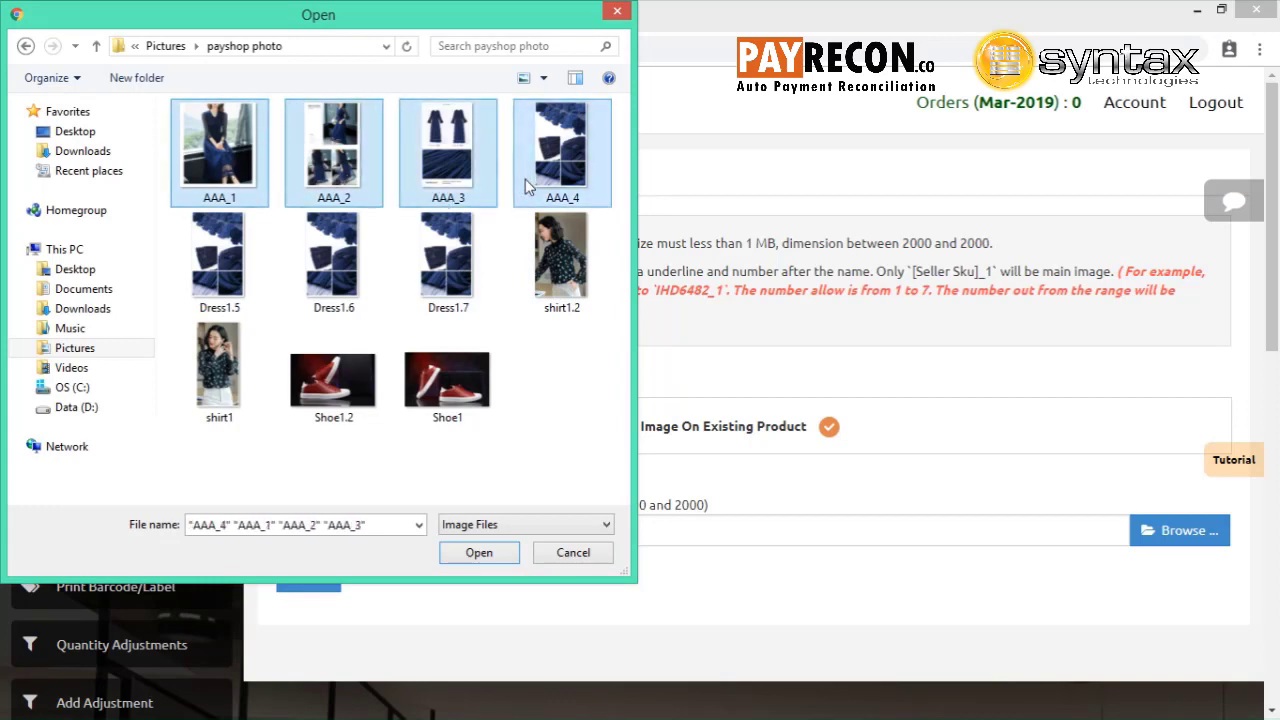
{"action": "left_click", "coordinate": [476, 554]}
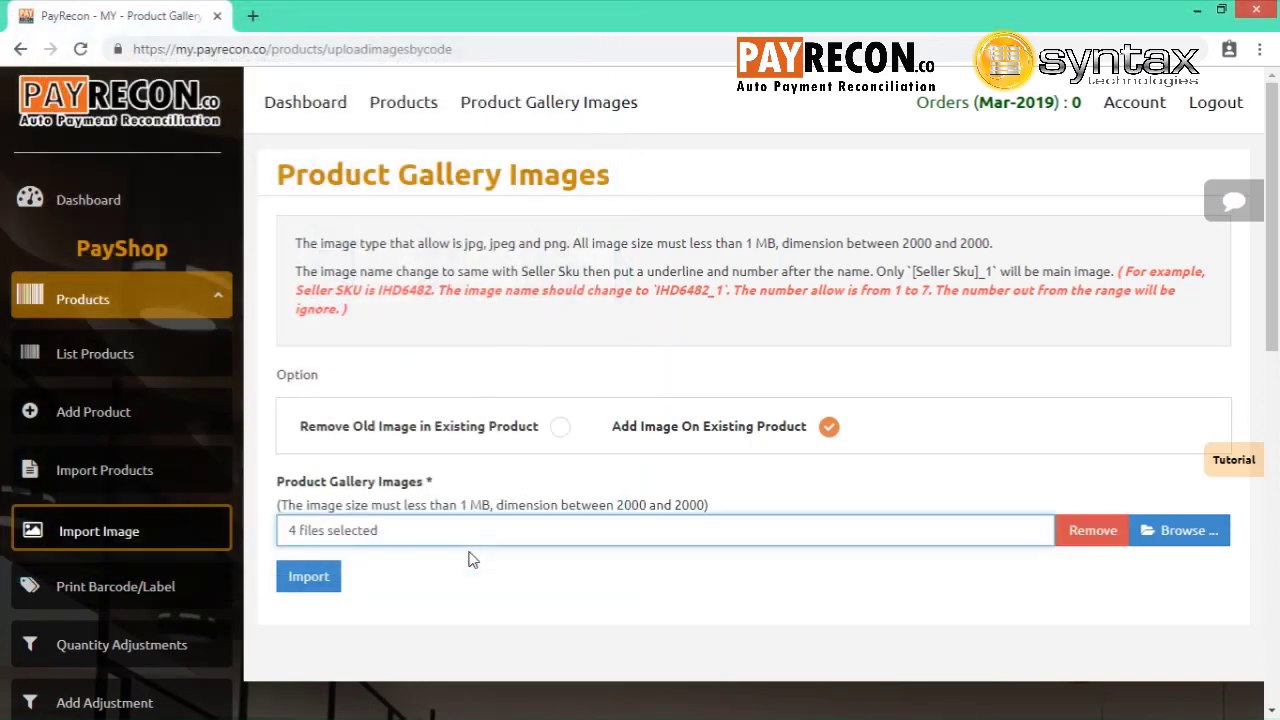
{"action": "left_click", "coordinate": [336, 586]}
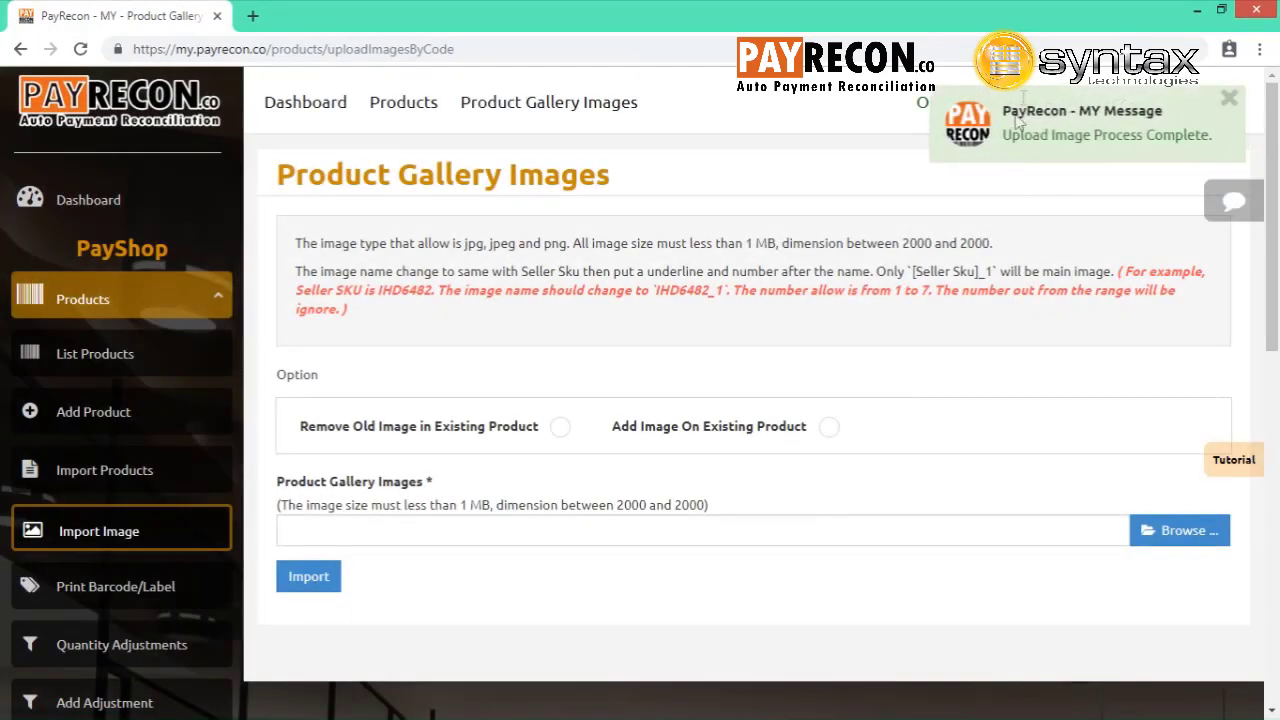
Step: Open Dress1 from the product list and preview its second, third and fourth gallery photos
{"action": "left_click", "coordinate": [197, 356]}
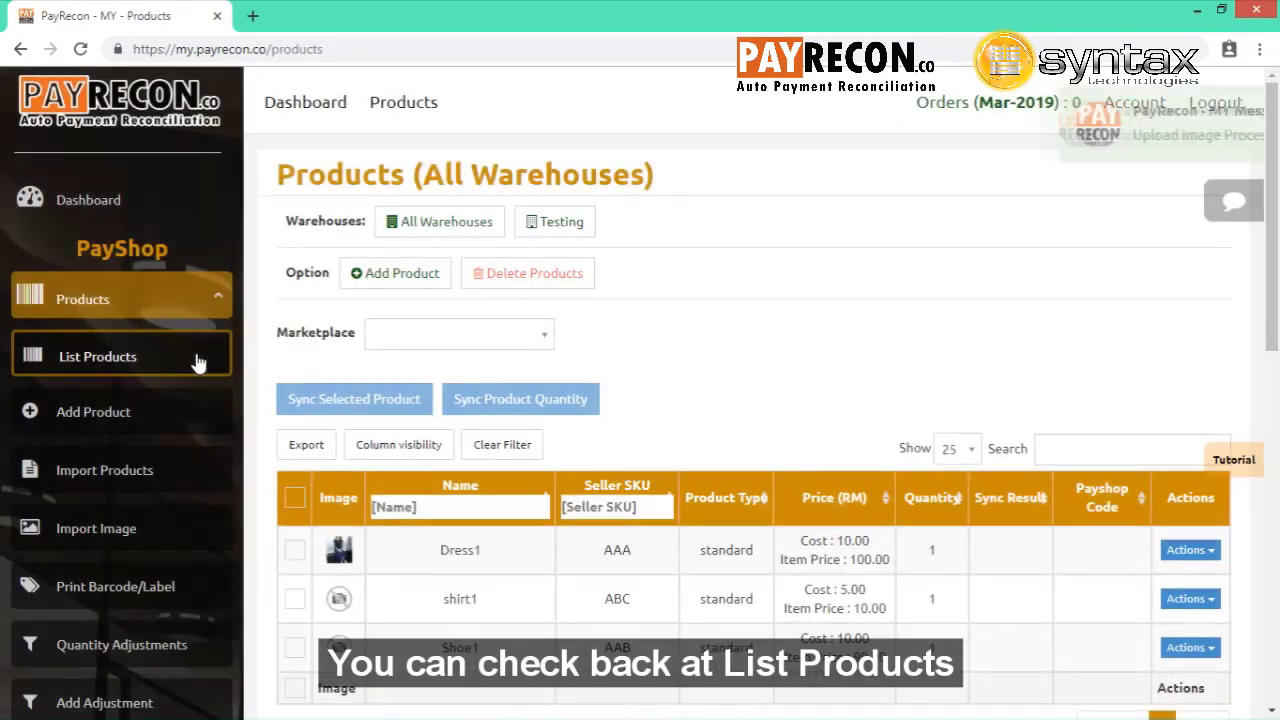
{"action": "scroll", "coordinate": [812, 450], "scroll_direction": "down", "scroll_amount": 2}
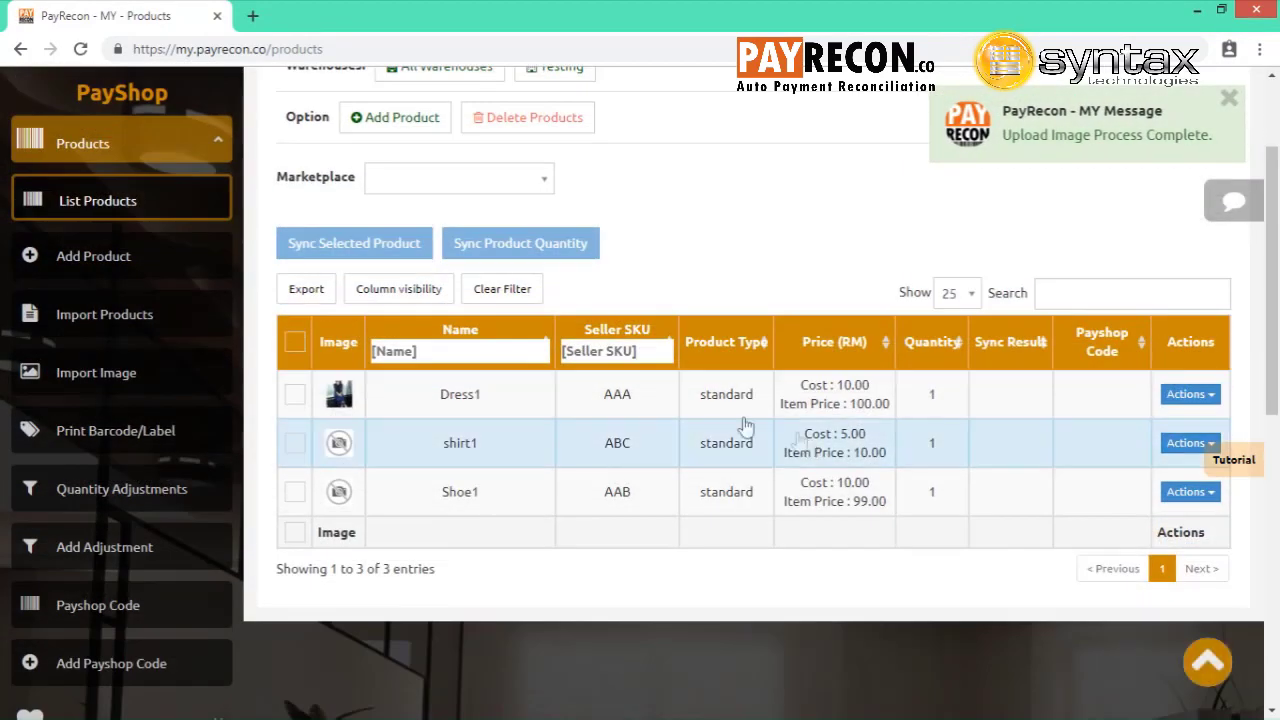
{"action": "left_click", "coordinate": [699, 413]}
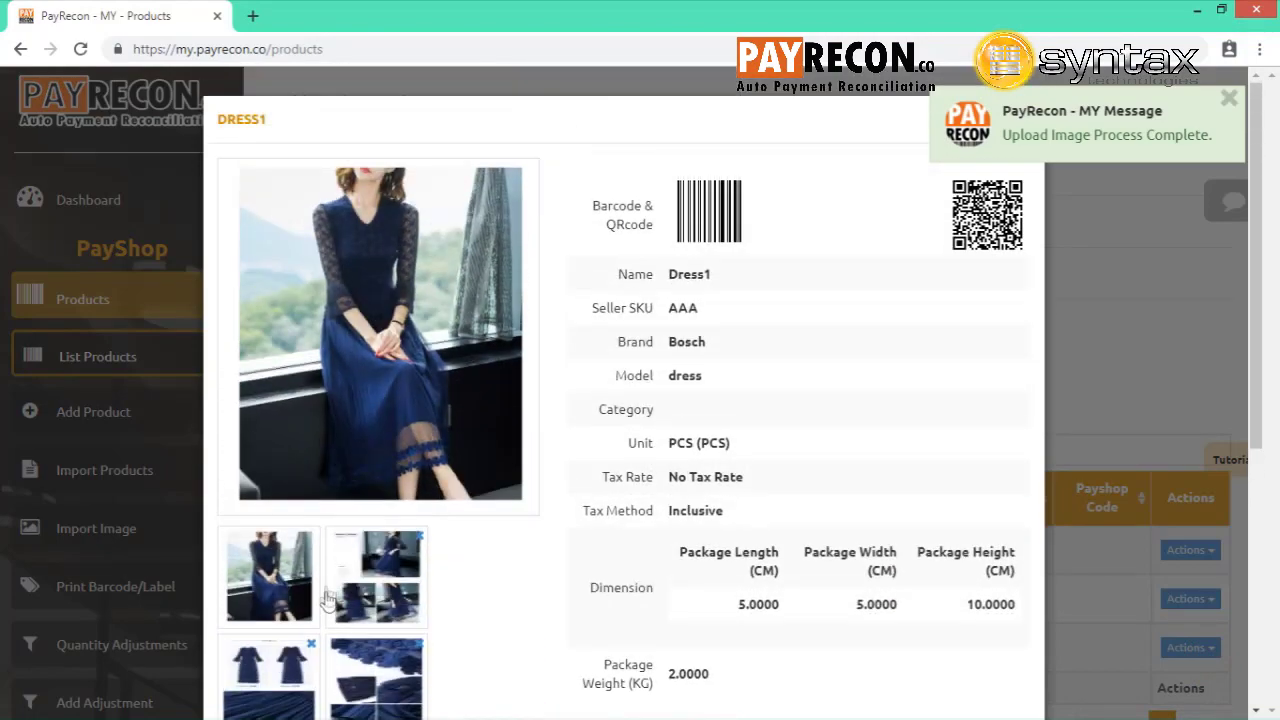
{"action": "left_click", "coordinate": [366, 606]}
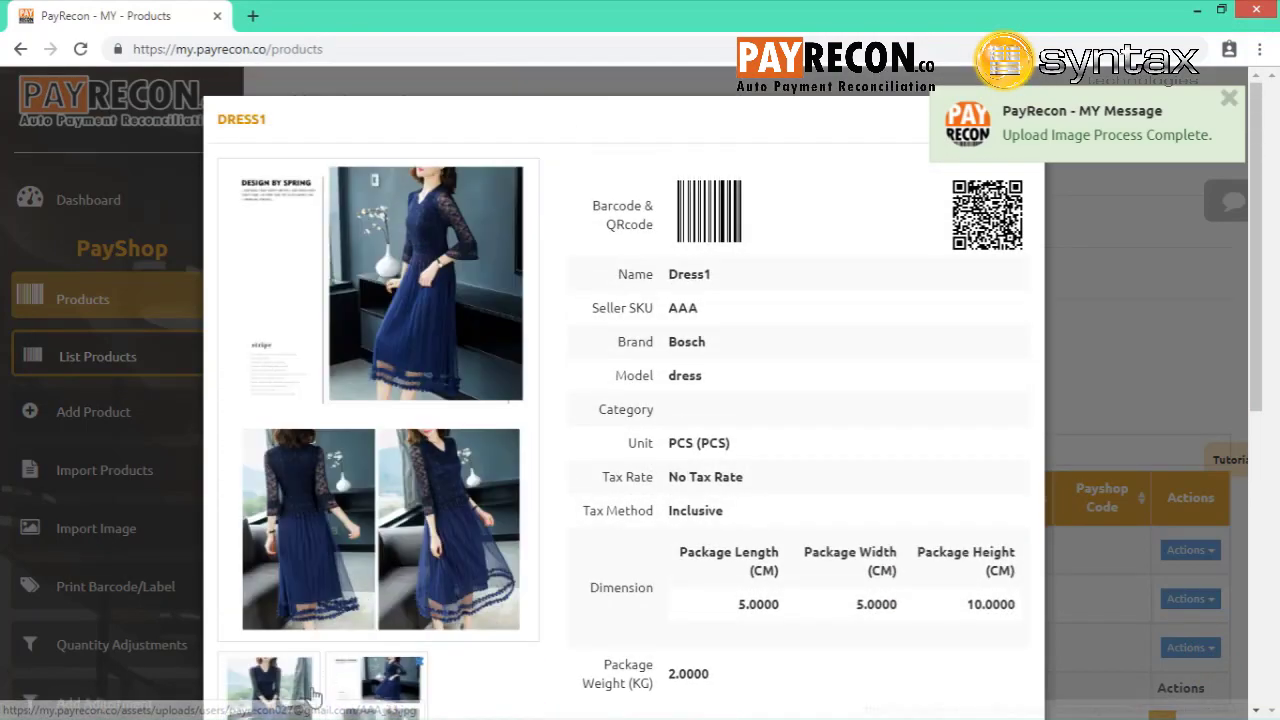
{"action": "scroll", "coordinate": [300, 695], "scroll_direction": "down", "scroll_amount": 2}
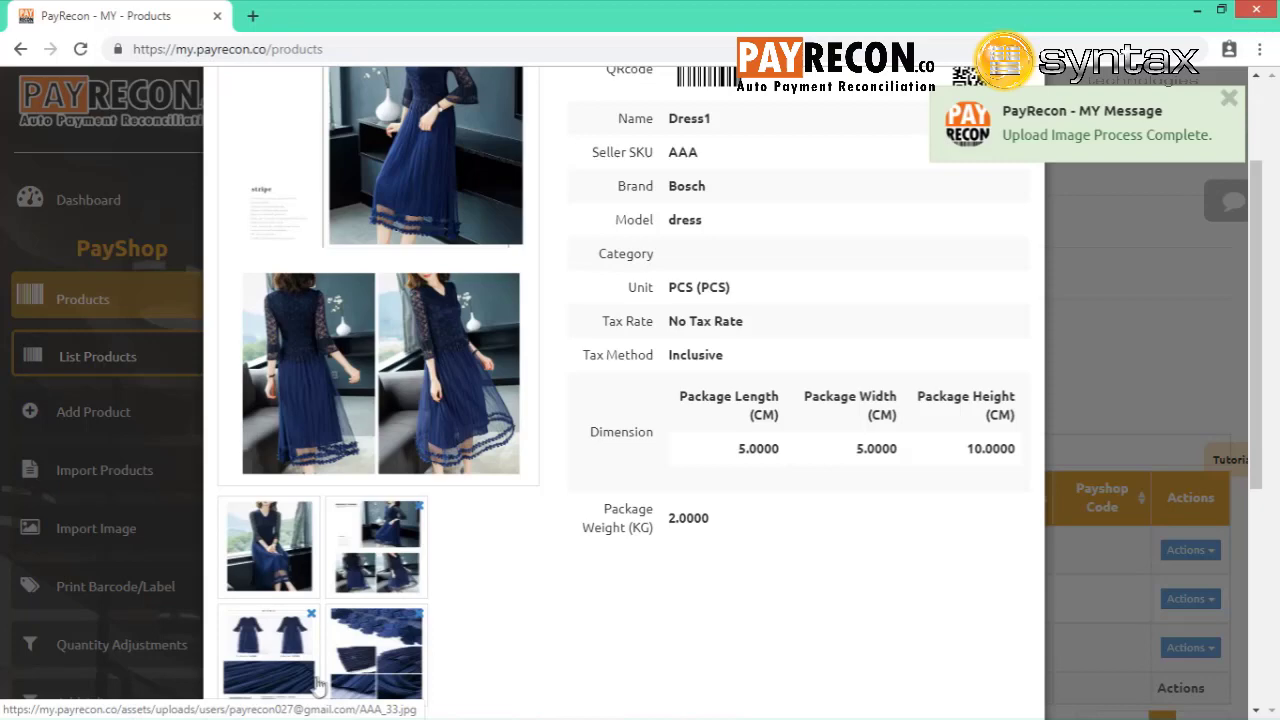
{"action": "left_click", "coordinate": [317, 685]}
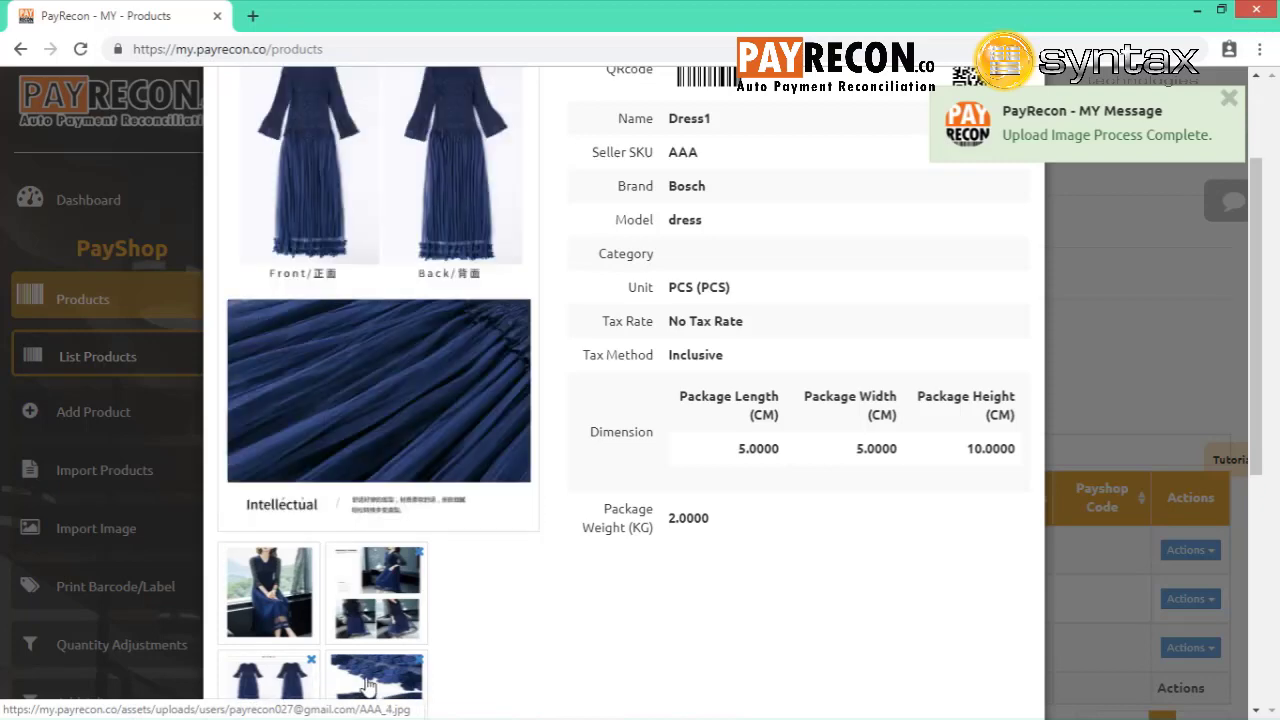
{"action": "left_click", "coordinate": [372, 686]}
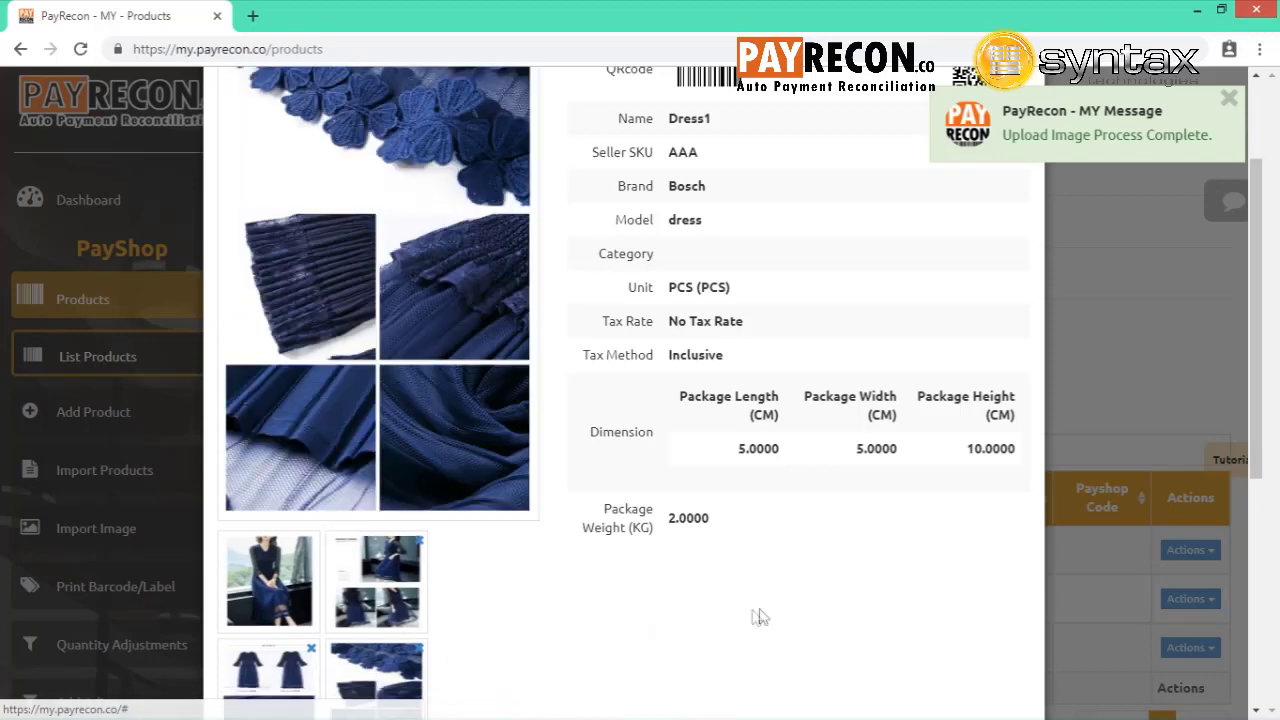
{"action": "scroll", "coordinate": [767, 607], "scroll_direction": "up", "scroll_amount": 2}
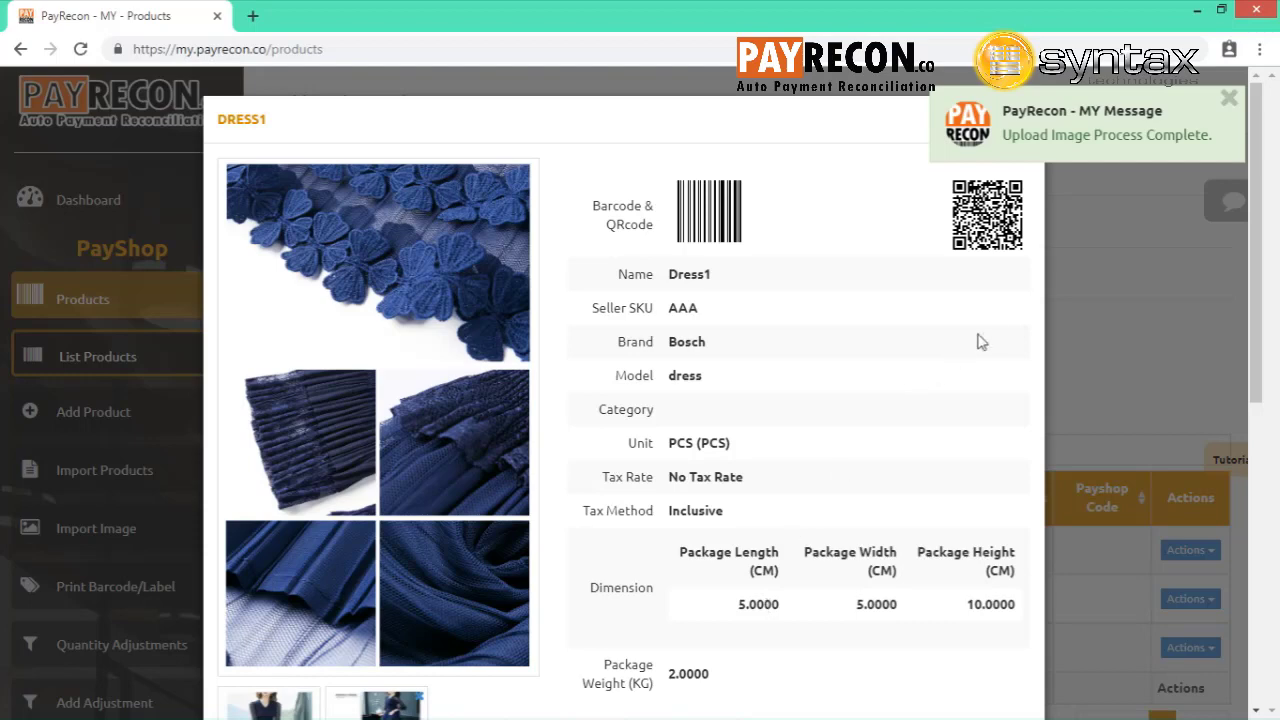